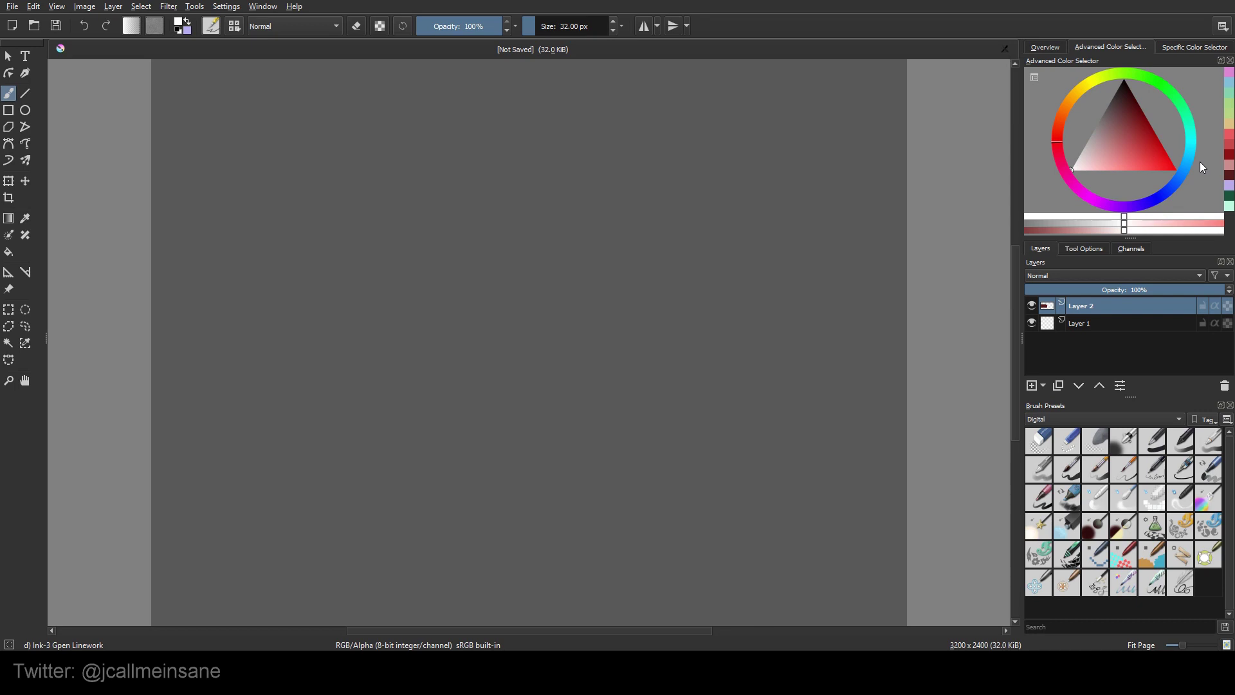
- Turn on the Palette docker from Settings > Dockers and move its floating panel up
click(226, 6)
mouse_move(260, 100)
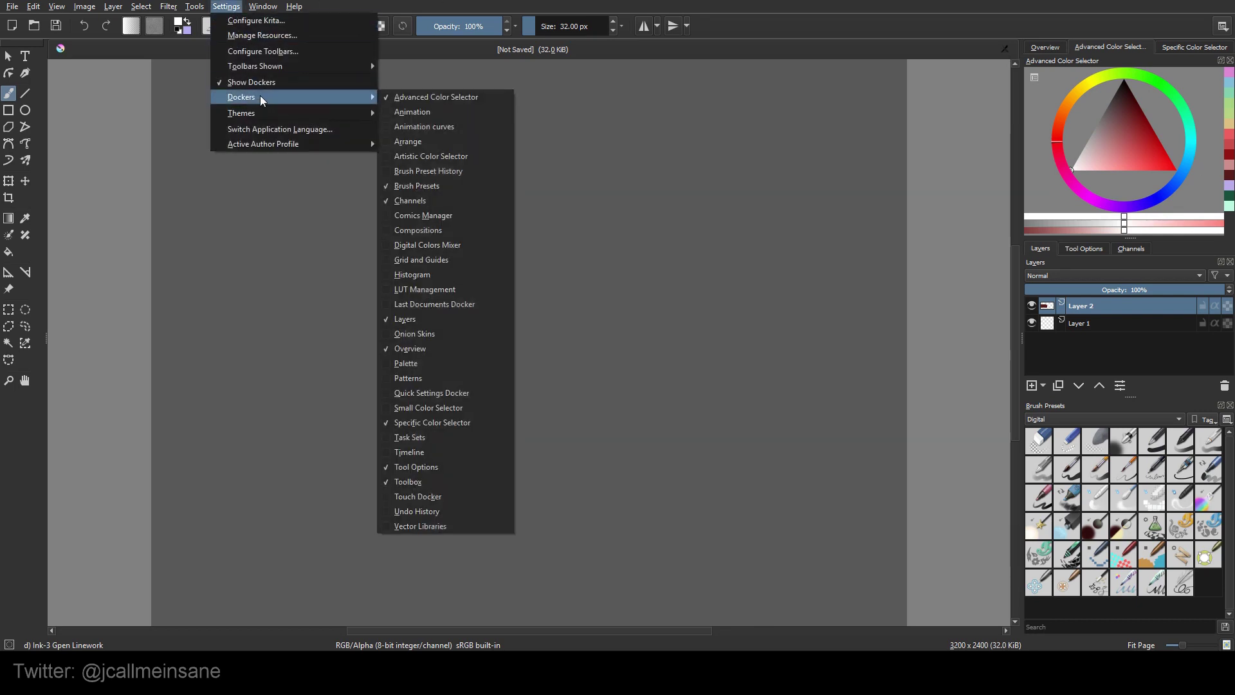
click(448, 363)
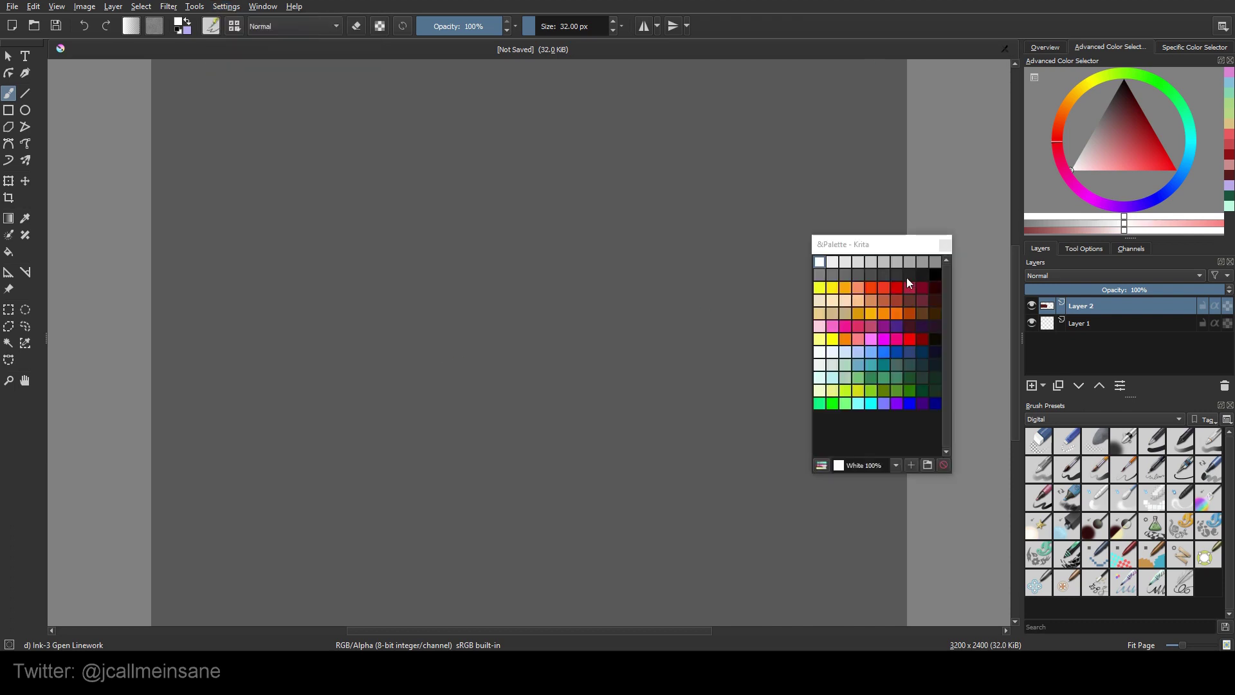
drag(908, 243, 877, 141)
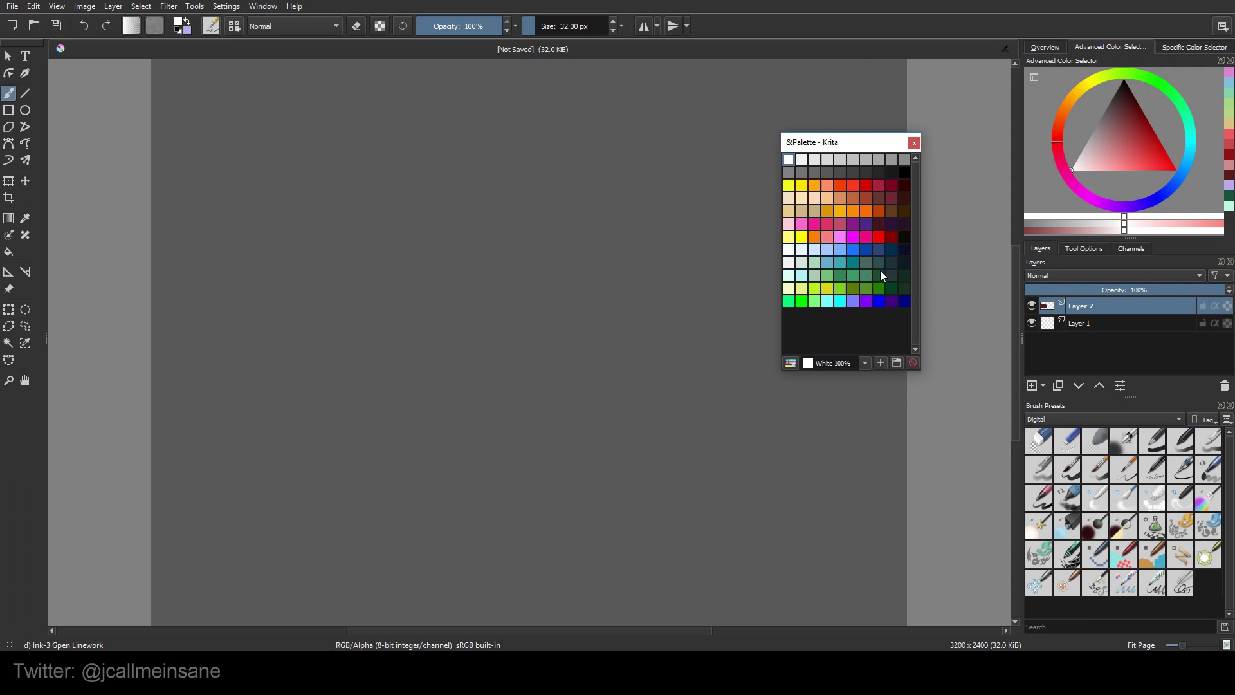
- Preview the Markers and Default palettes, then load the Gradient palette
click(790, 364)
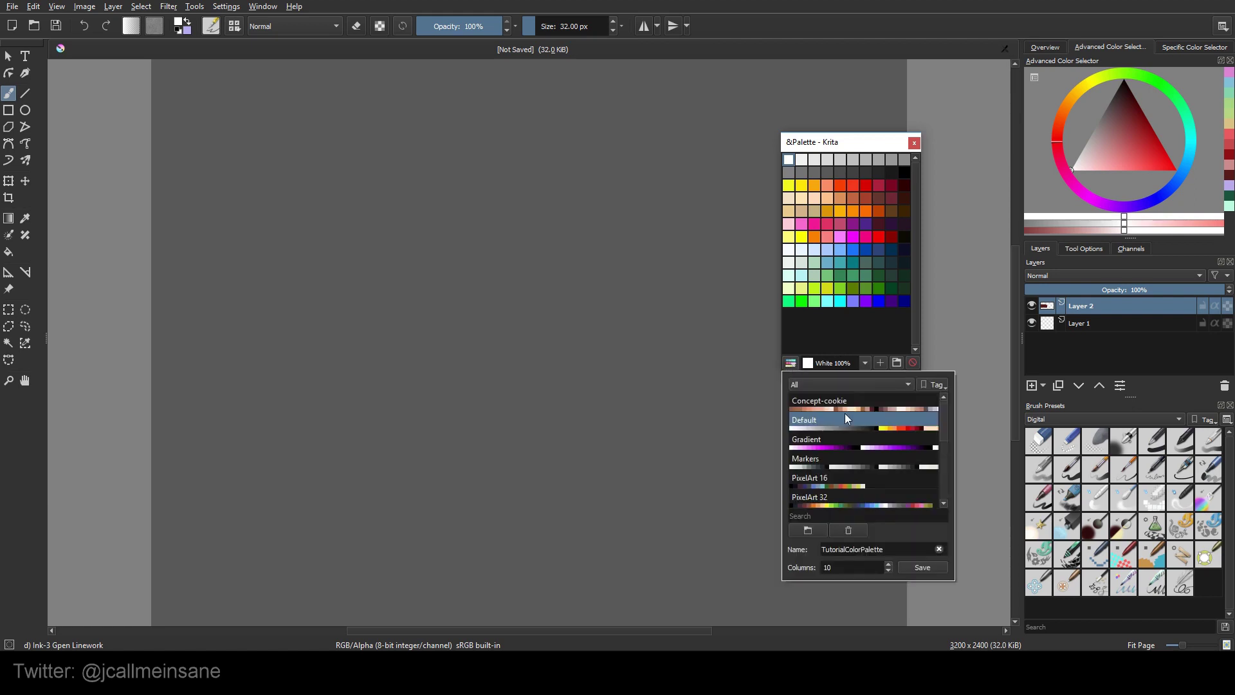
scroll(843, 413, down, 3)
scroll(894, 488, up, 3)
click(897, 470)
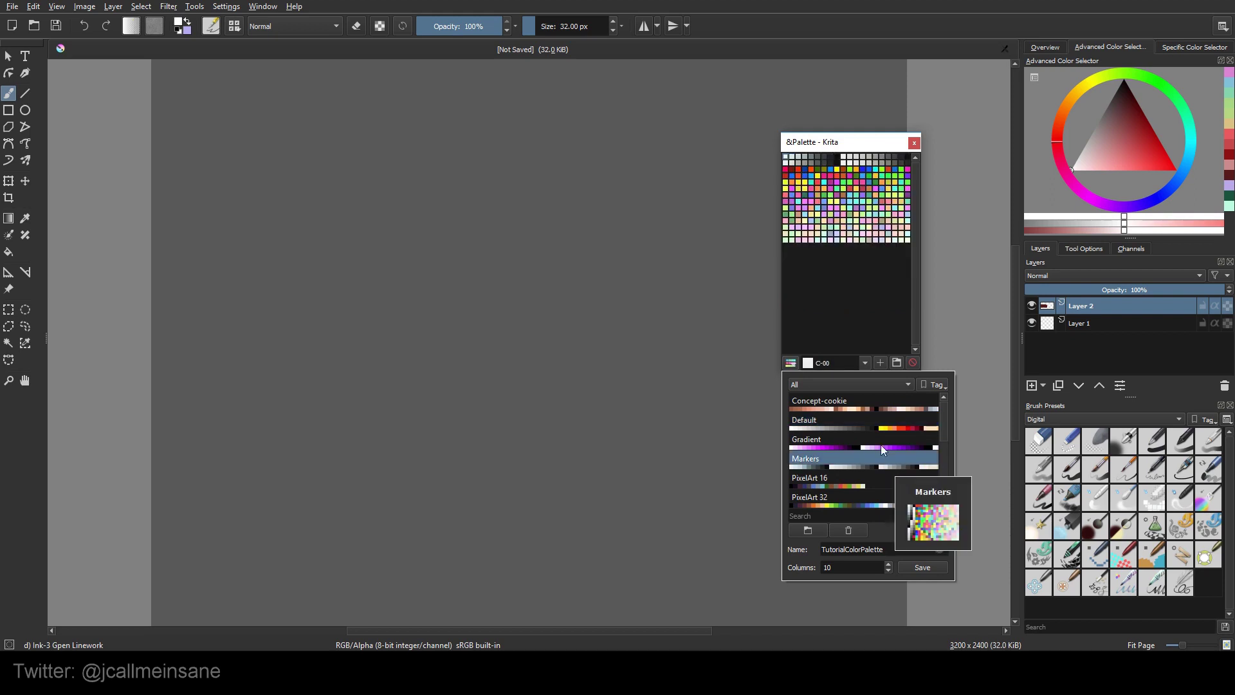
click(873, 426)
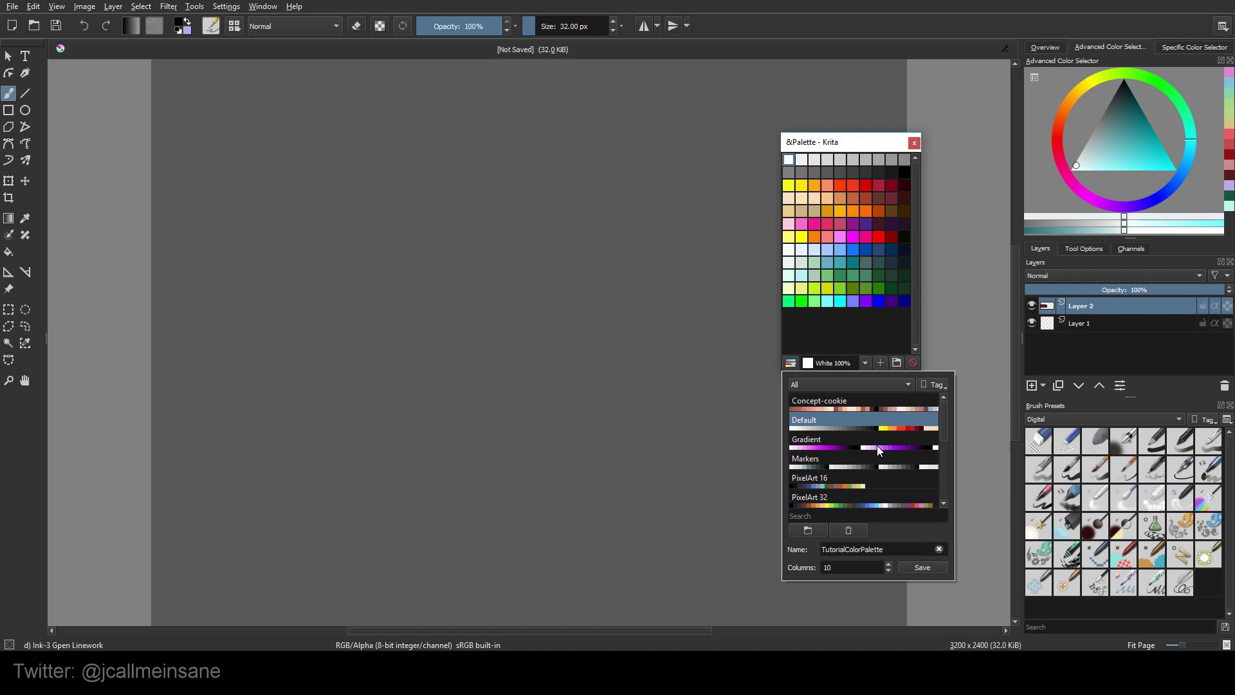
click(879, 447)
drag(917, 247, 919, 213)
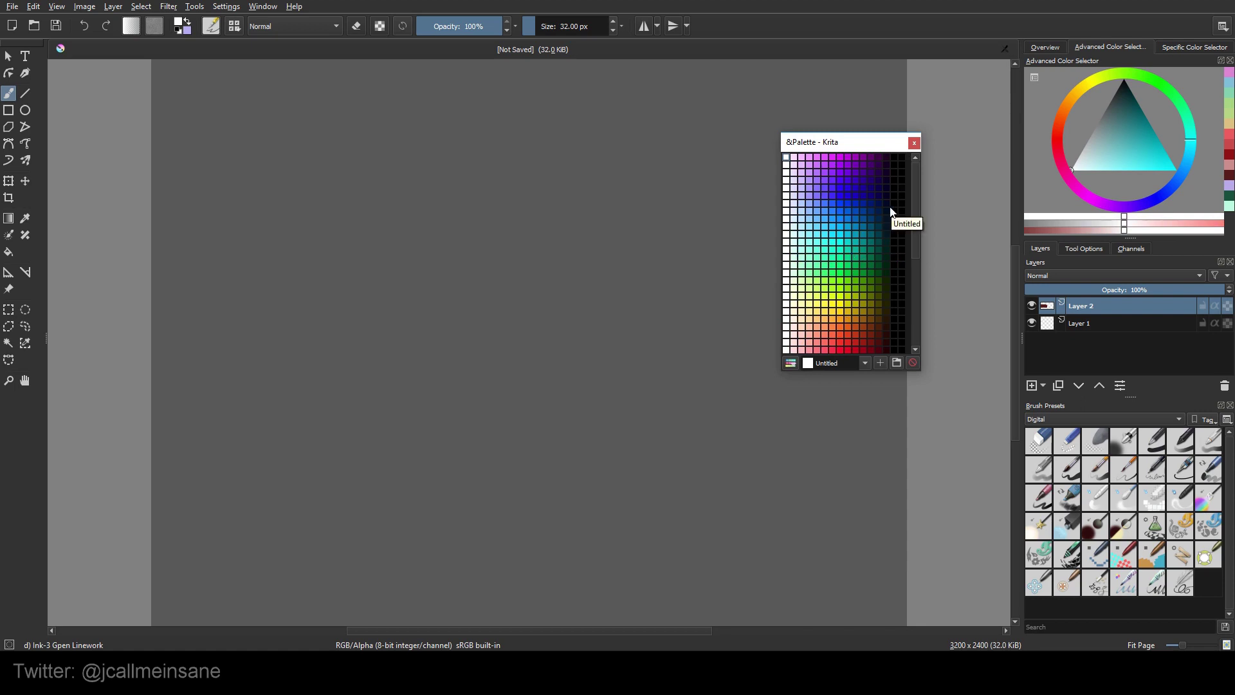
- Reopen the palette chooser and enter TutorialColorPalette as the new palette's name
click(790, 363)
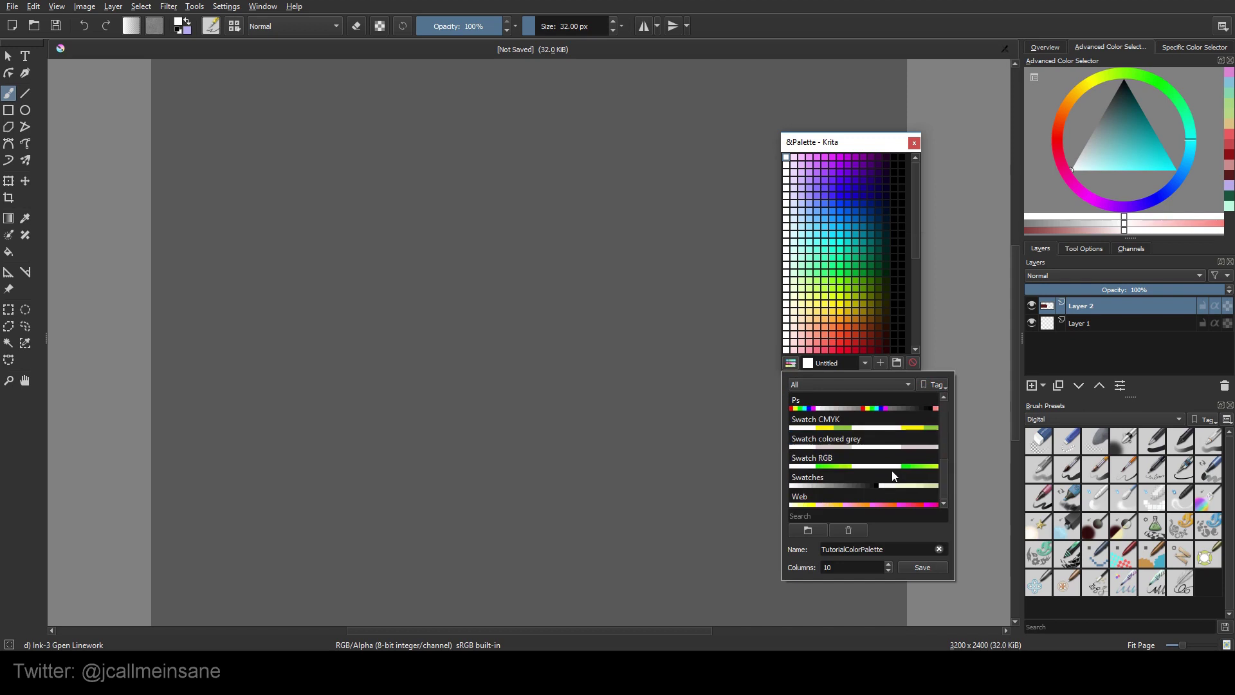
scroll(883, 473, up, 2)
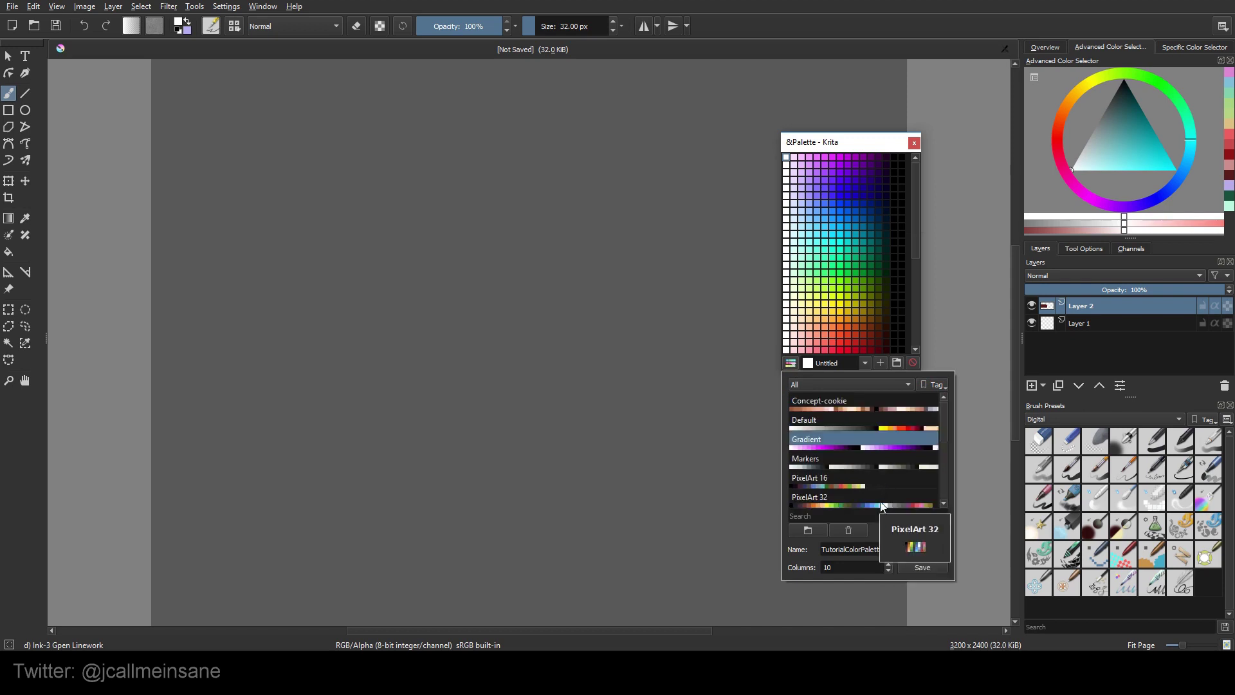
click(876, 552)
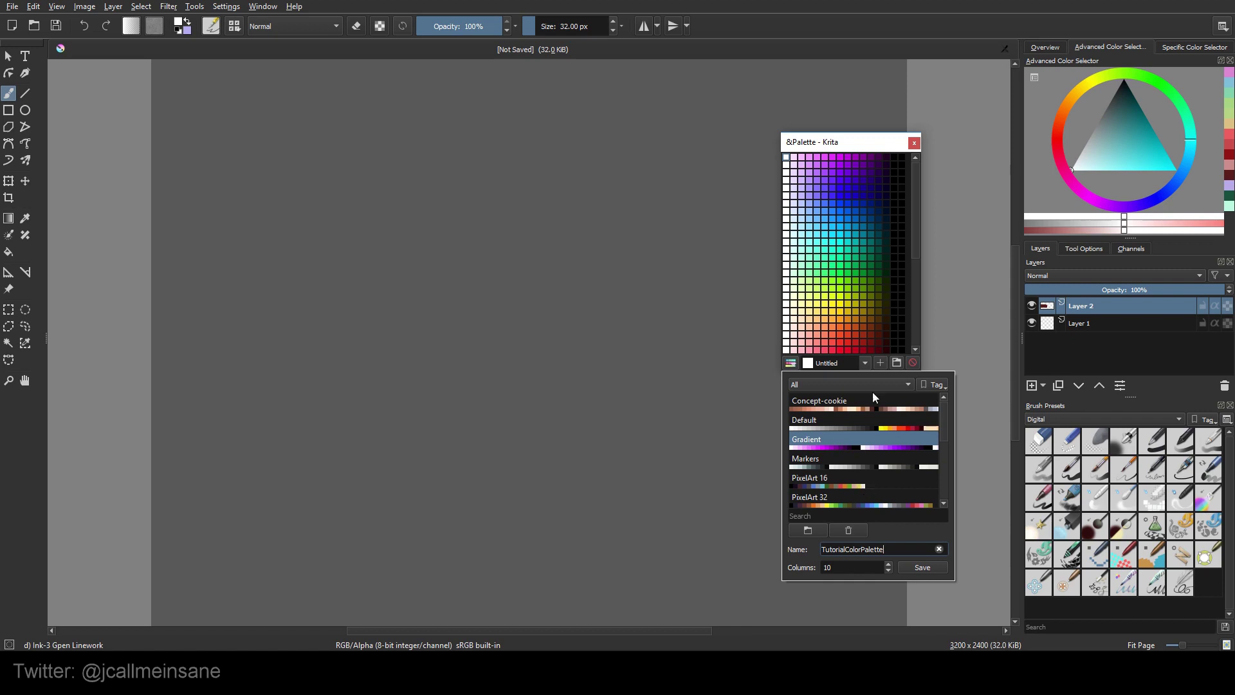
- Save TutorialColorPalette with 10 columns and load it into the docker
key(Tab)
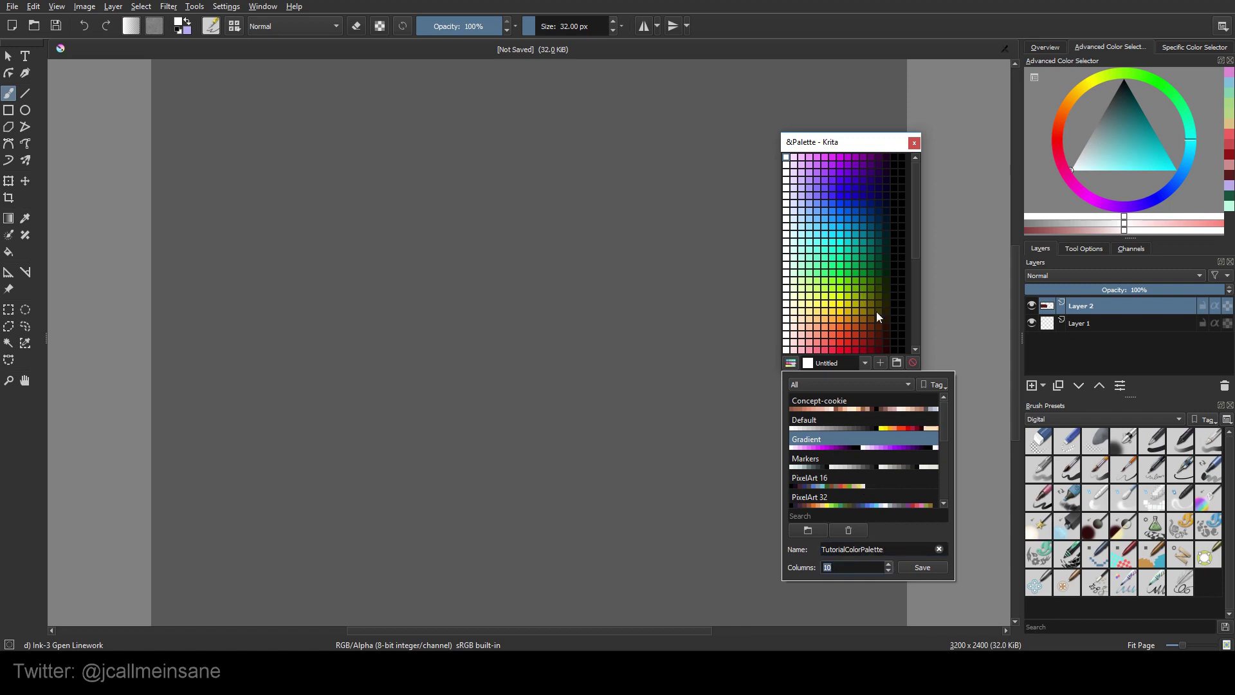
click(912, 569)
scroll(902, 482, down, 5)
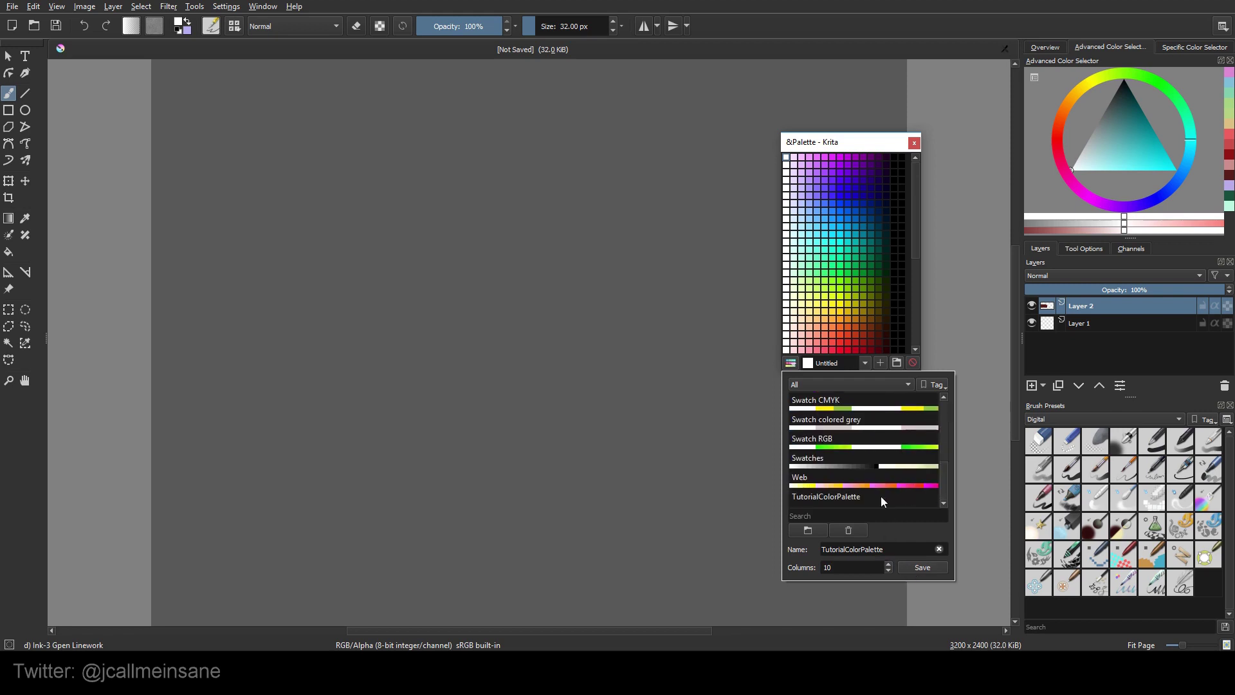
click(850, 496)
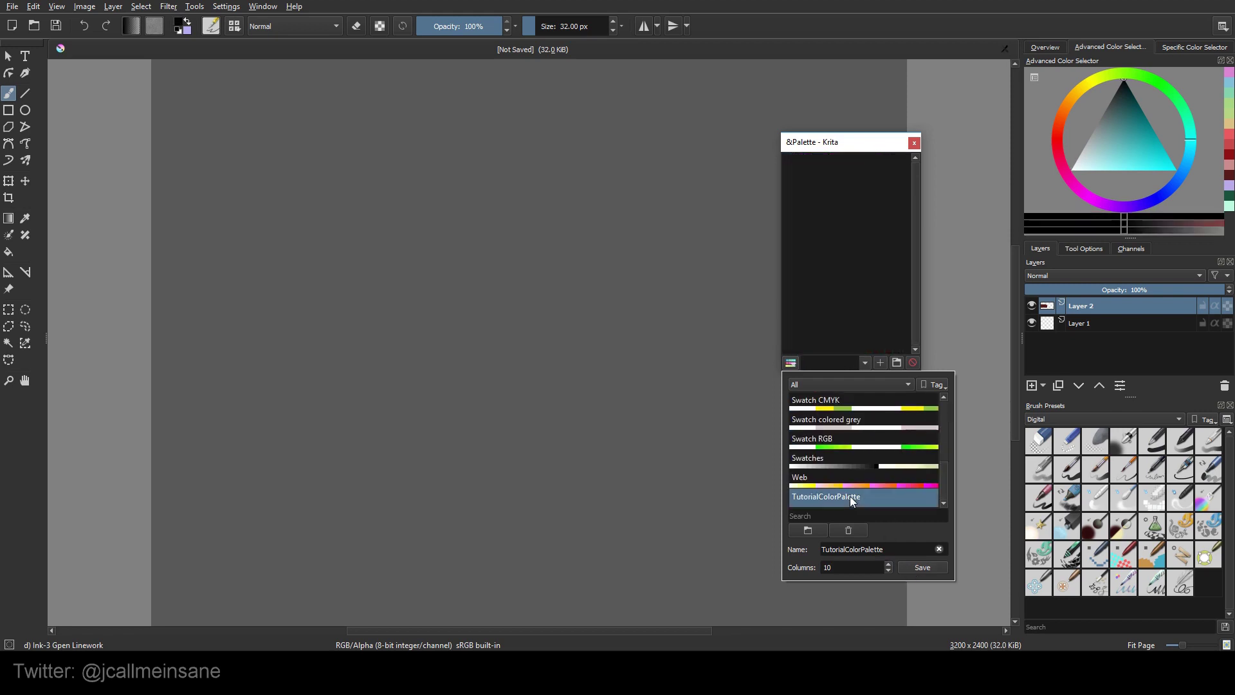
click(887, 201)
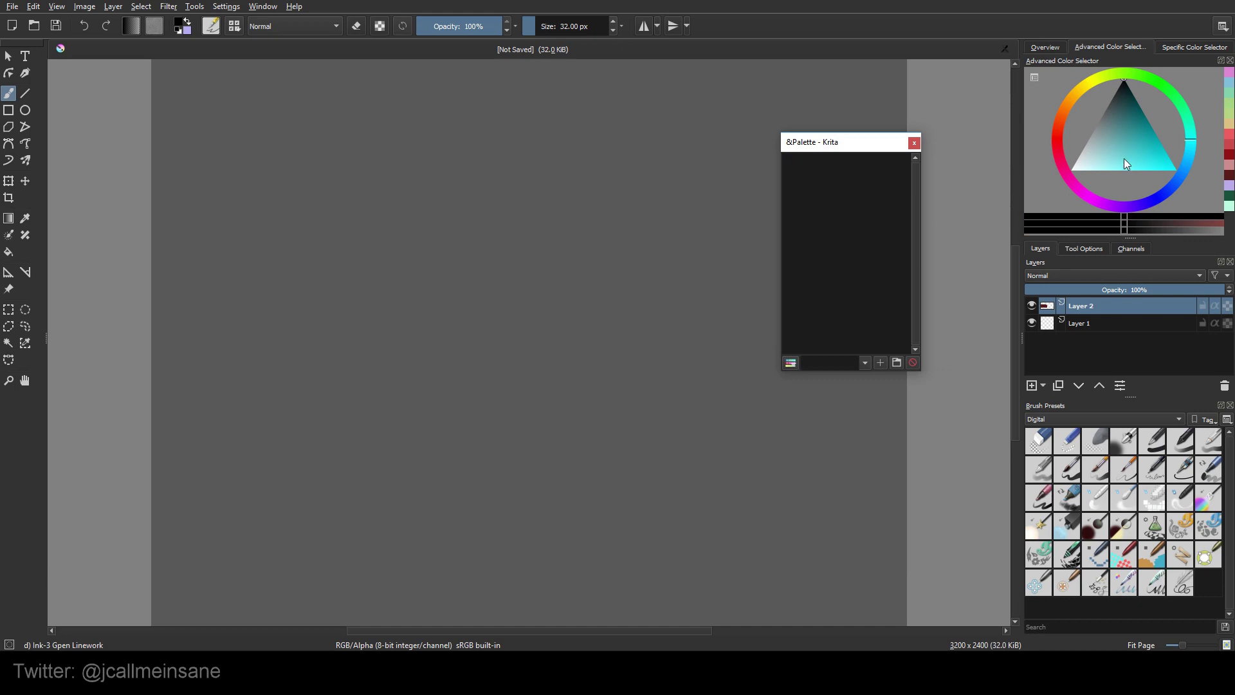
- Paint a light blue loop-and-wave stroke across the canvas
click(1229, 93)
mouse_move(302, 198)
mouse_down()
mouse_move(336, 331)
mouse_move(630, 269)
mouse_up()
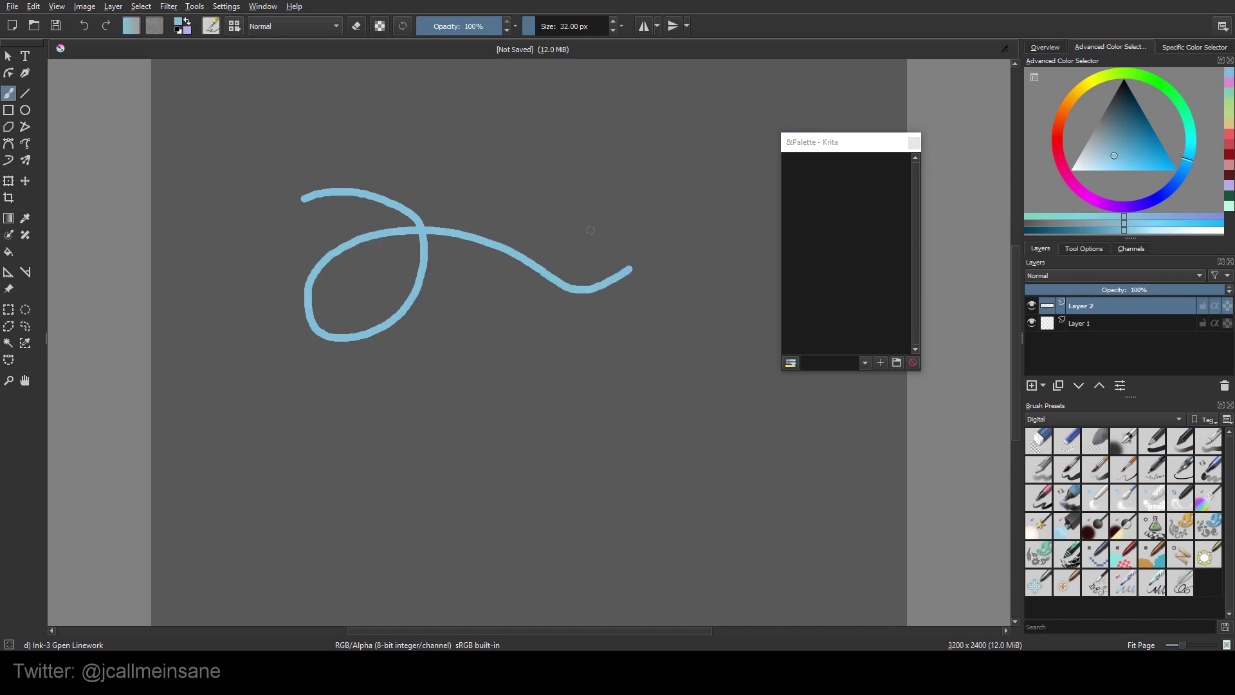
click(876, 364)
- Add a new swatch named Color 1 with colour #5faecf to the palette
click(880, 364)
drag(616, 252, 587, 254)
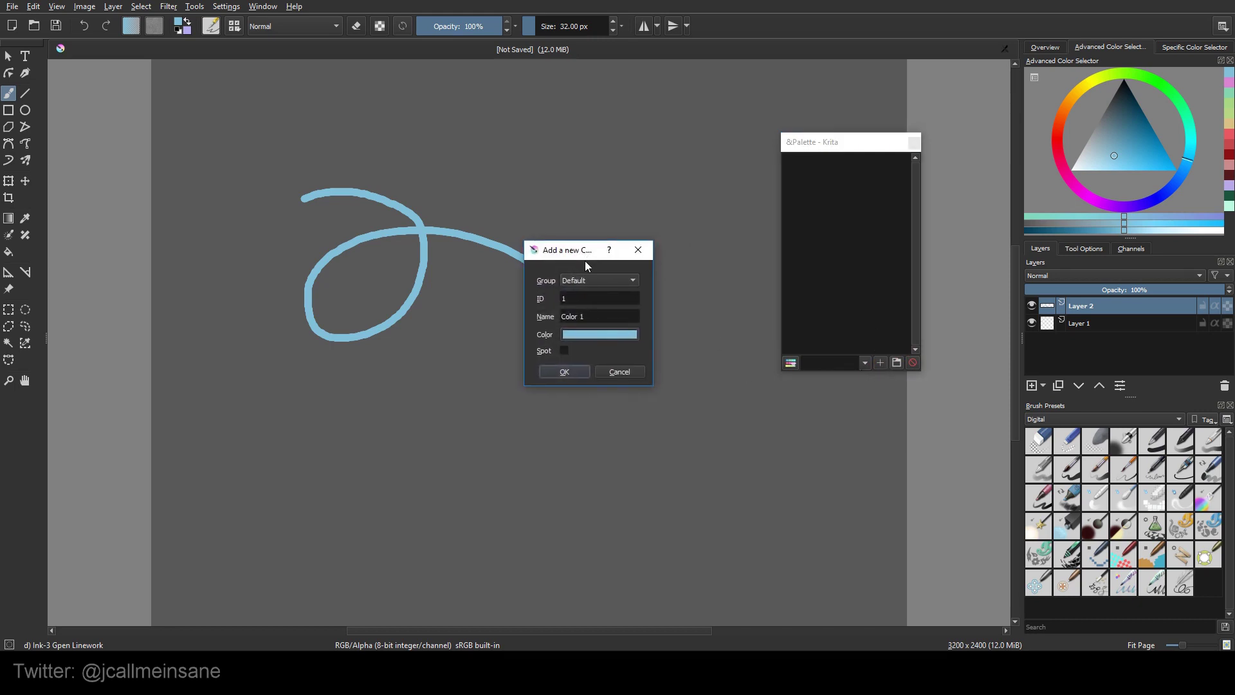
click(606, 298)
key(Tab)
click(580, 314)
click(599, 336)
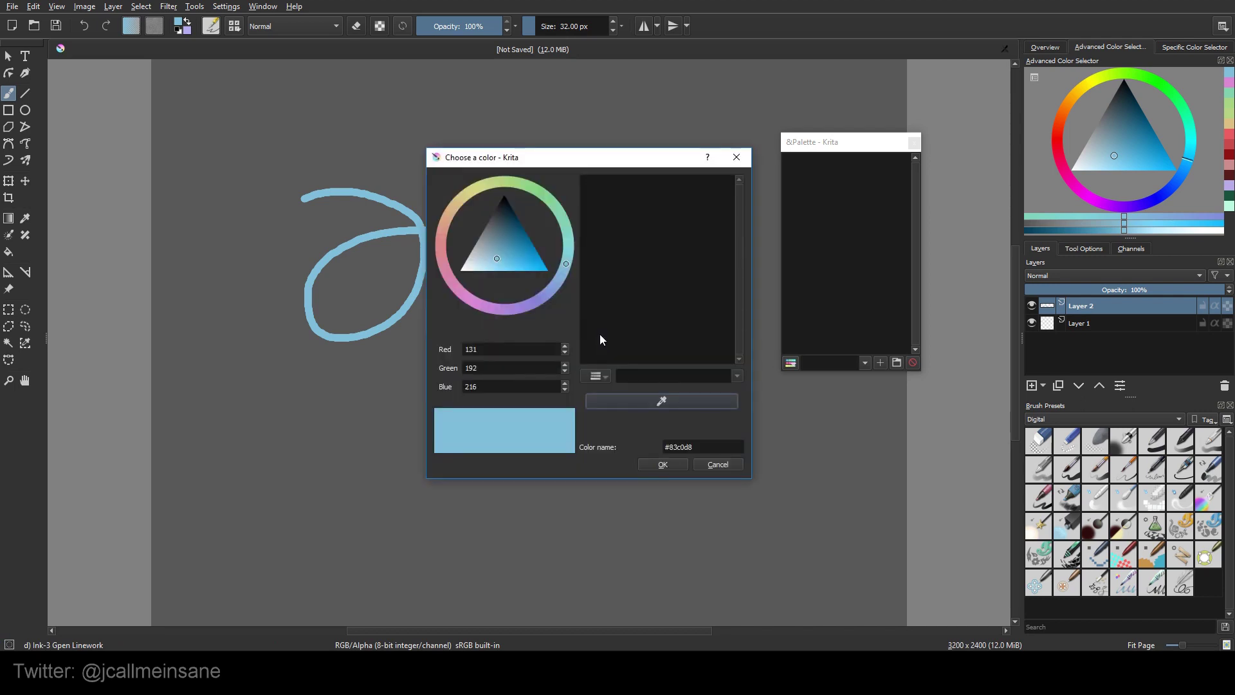
drag(504, 257, 511, 256)
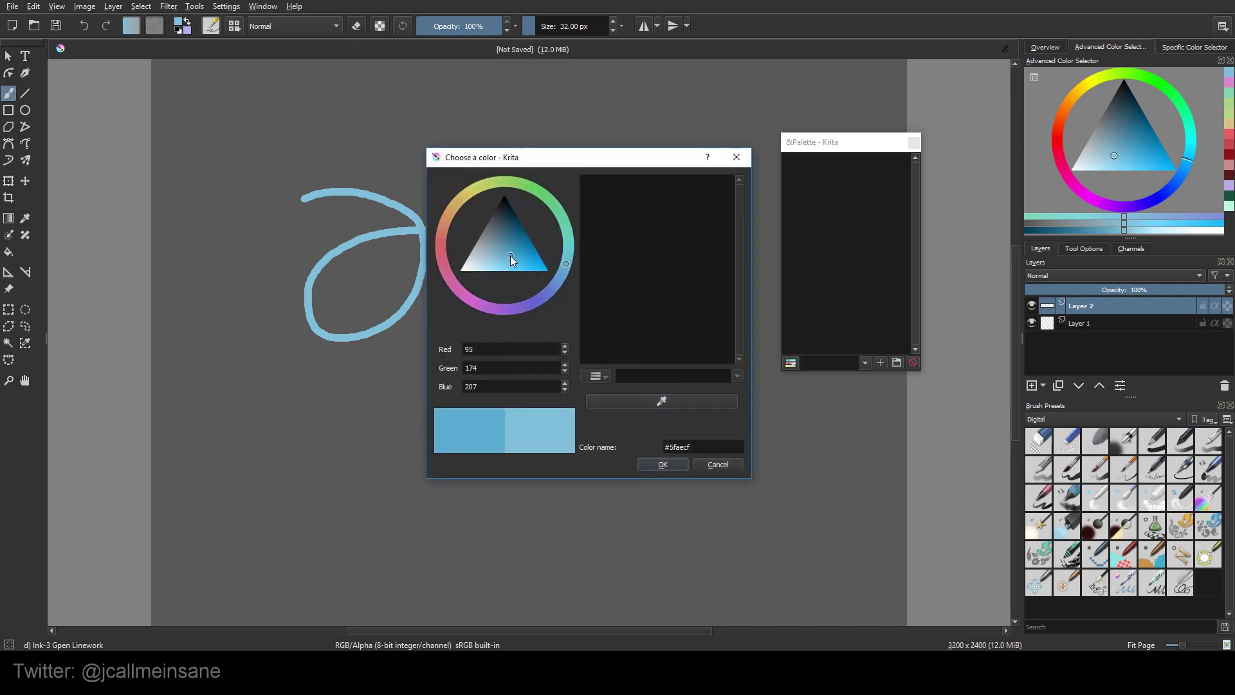
click(643, 468)
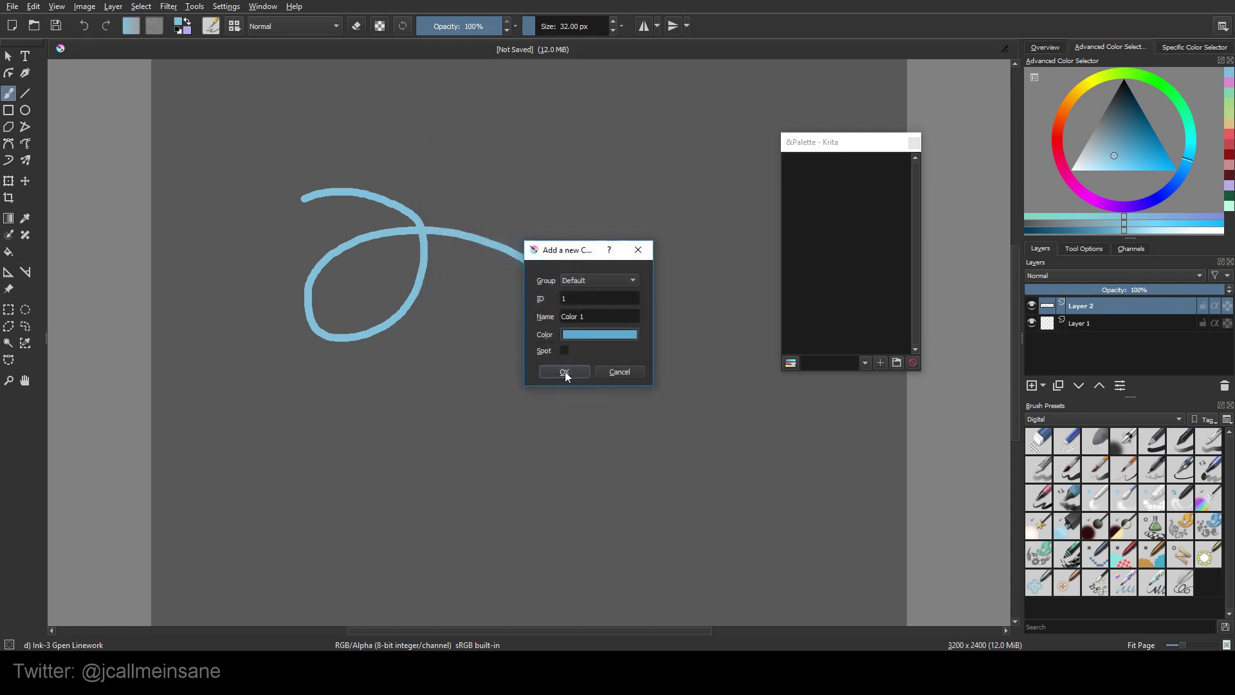
click(564, 373)
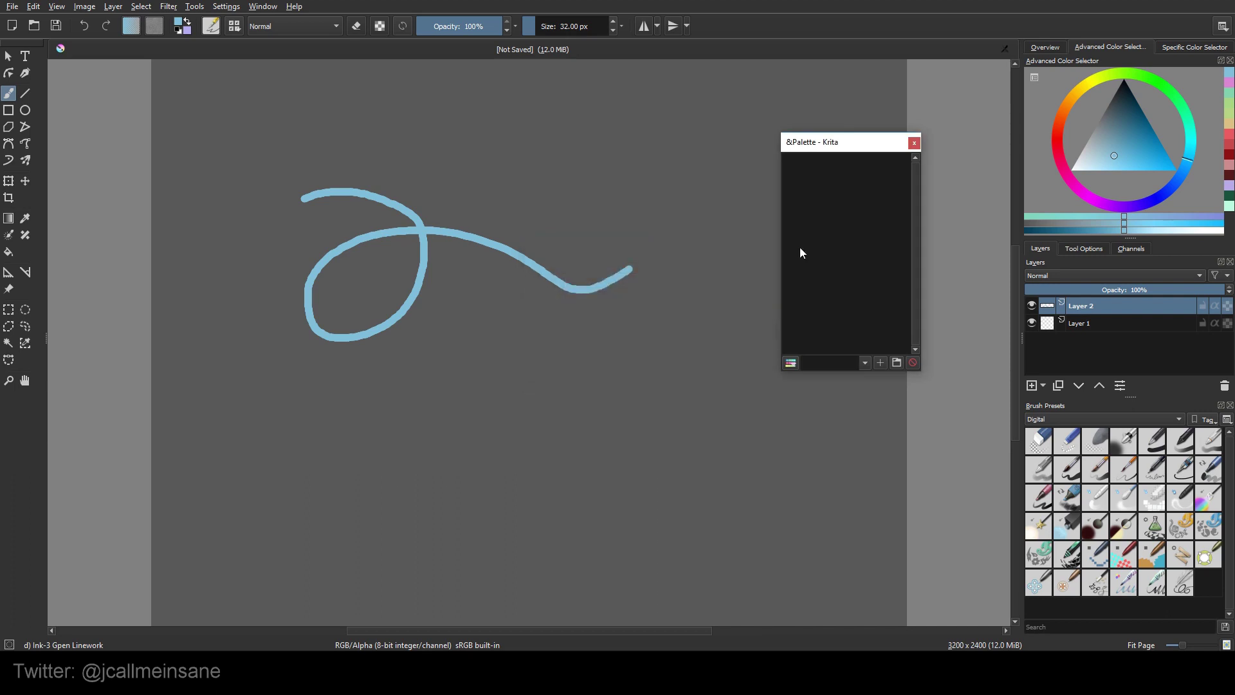
drag(824, 150, 812, 198)
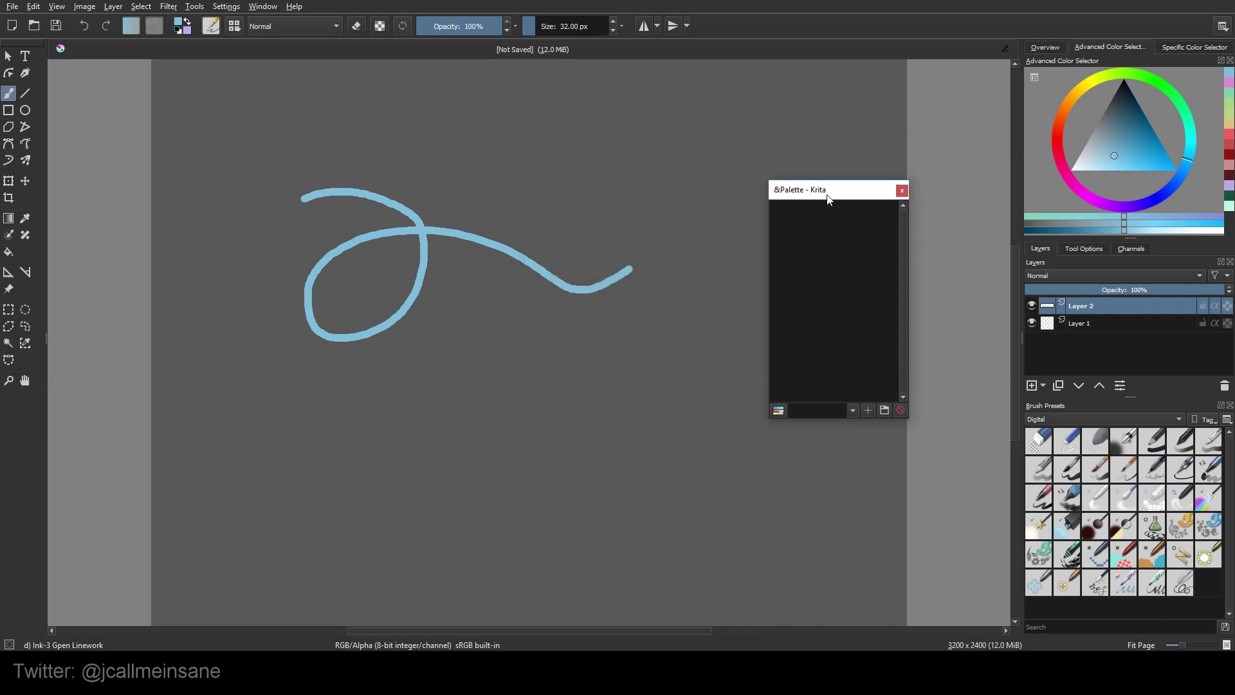
- Switch to the Web palette and back to TutorialColorPalette to show its new swatch
click(778, 410)
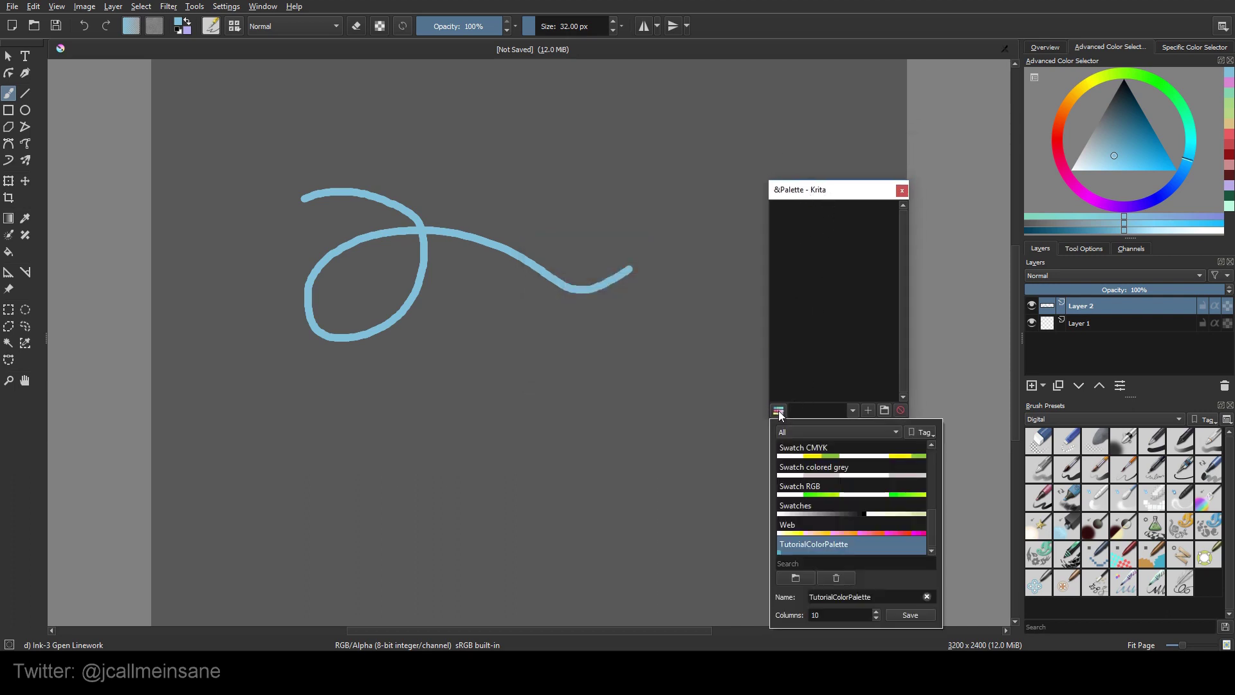
click(832, 527)
click(820, 547)
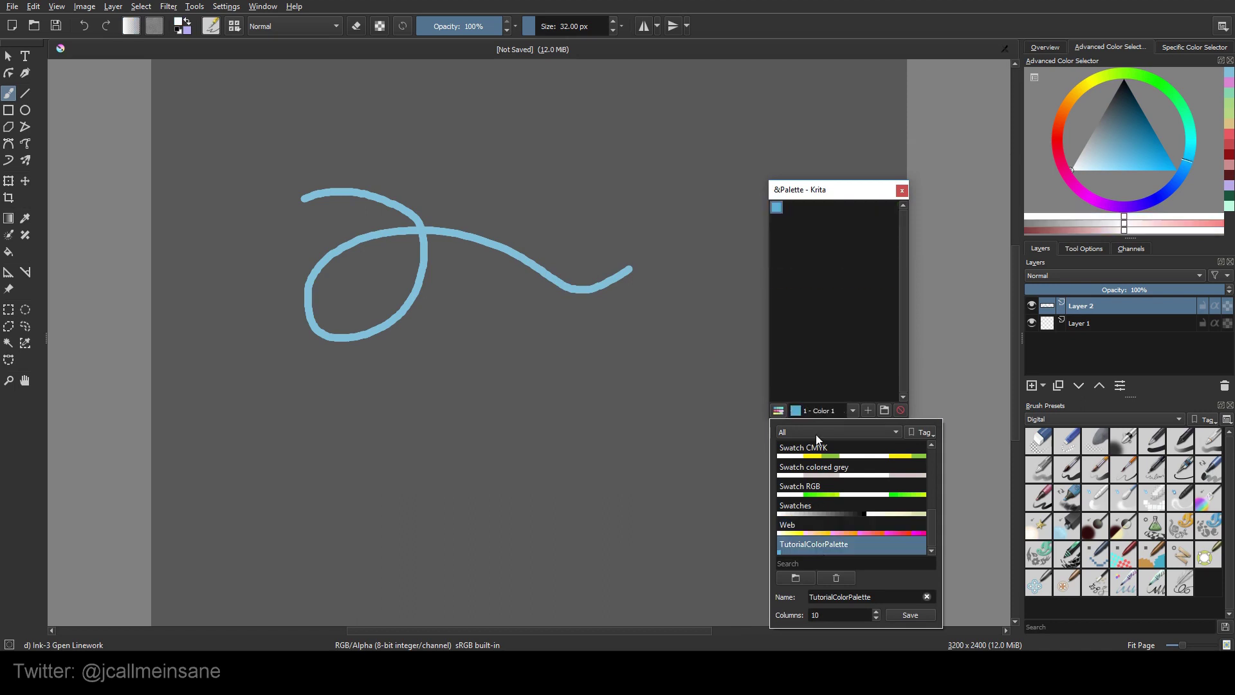
click(828, 361)
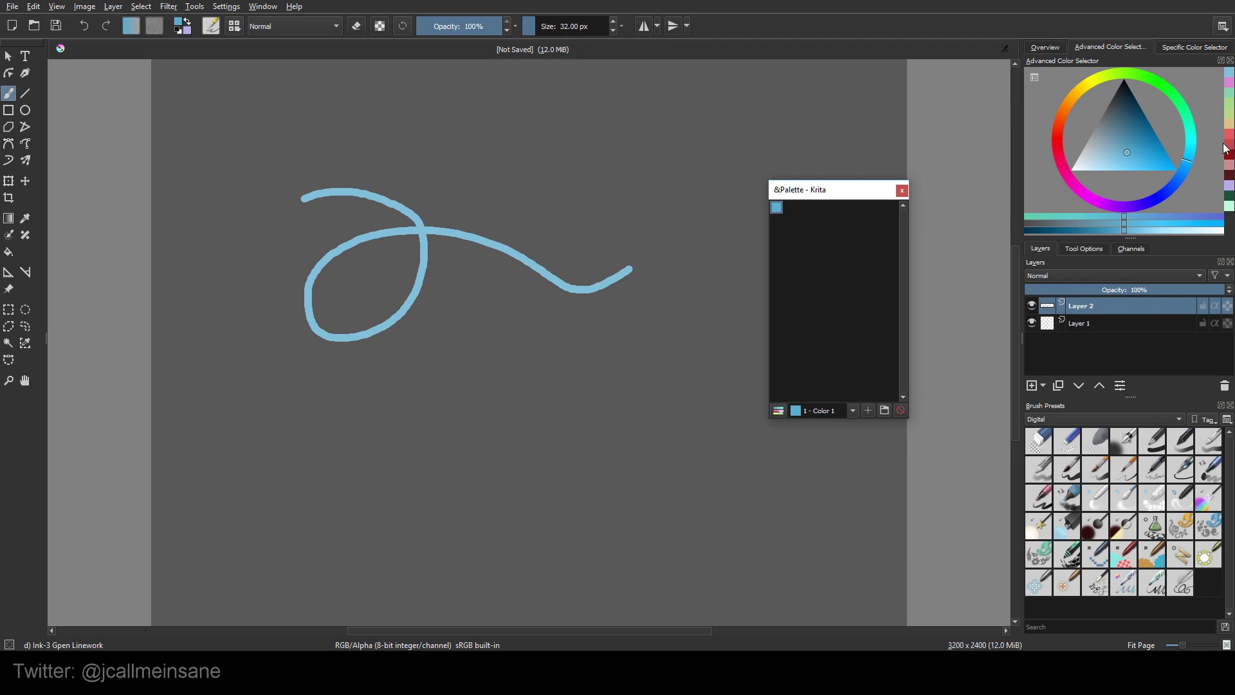
- Paint a red squiggle above the blue stroke and add red as a palette swatch
click(1055, 140)
mouse_move(363, 119)
mouse_down()
mouse_move(519, 172)
mouse_move(563, 219)
mouse_up()
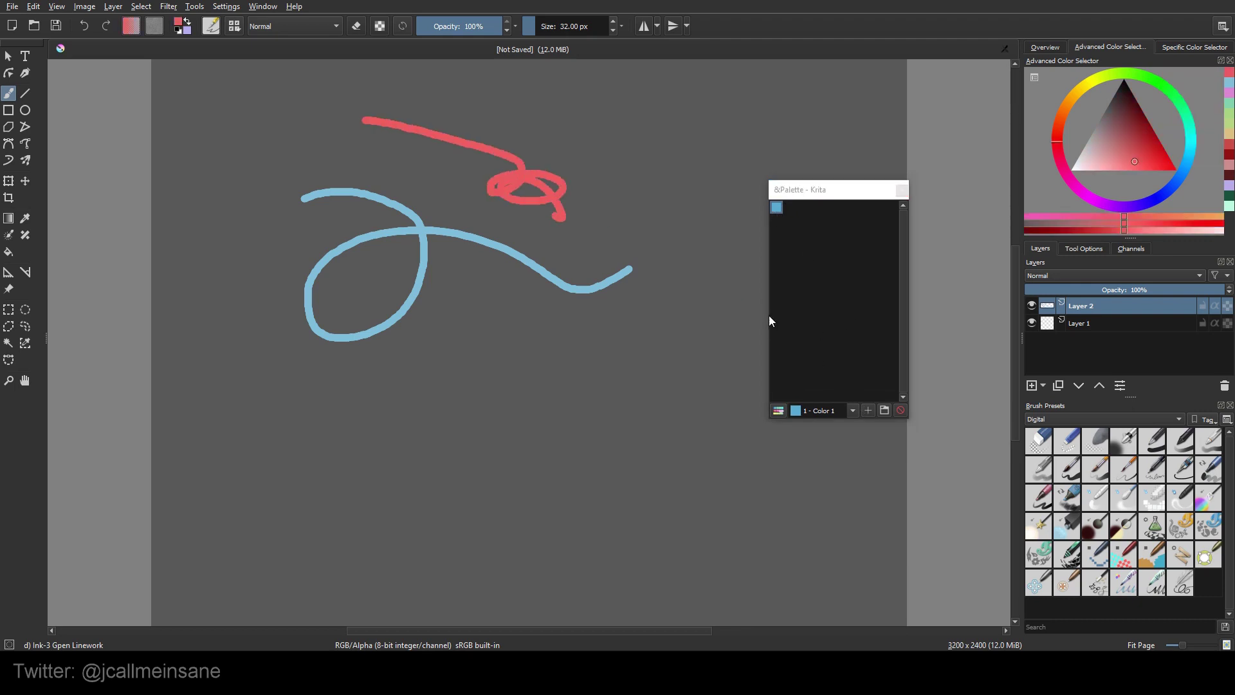
click(866, 411)
click(593, 369)
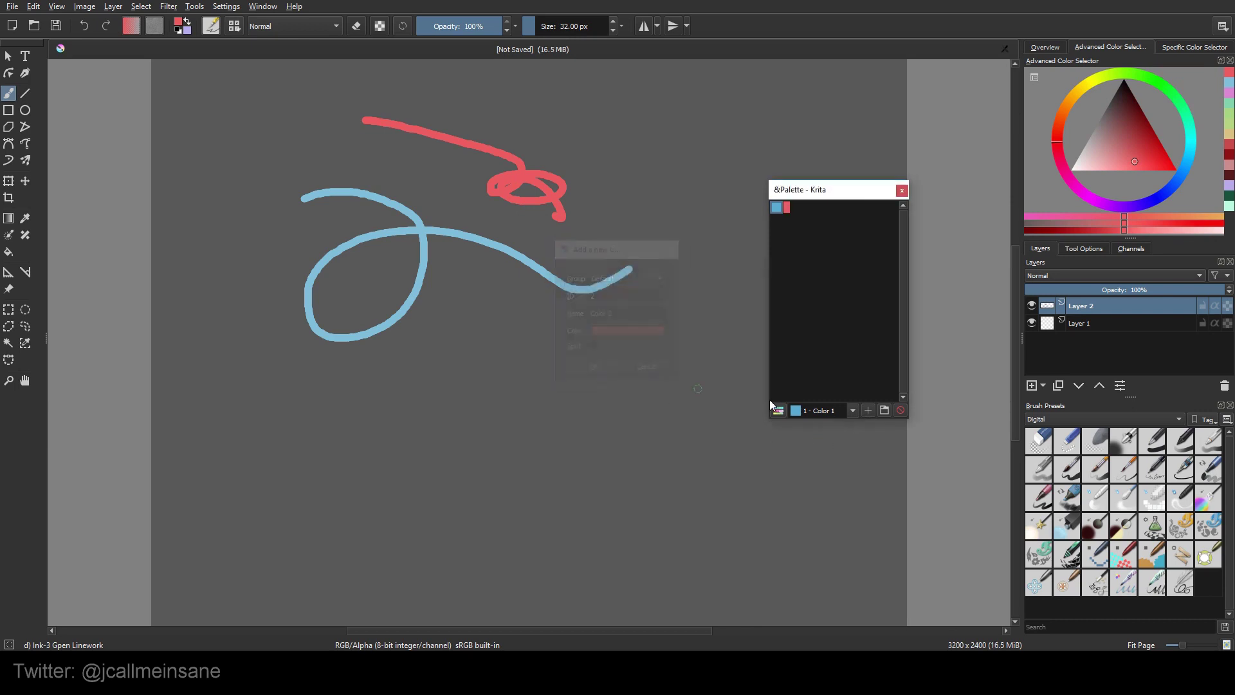
- Paint a mint stroke above the red one, add mint as a swatch, and select it
click(1230, 206)
mouse_move(428, 87)
mouse_down()
mouse_move(469, 92)
mouse_move(537, 136)
mouse_up()
click(867, 408)
click(646, 368)
click(786, 206)
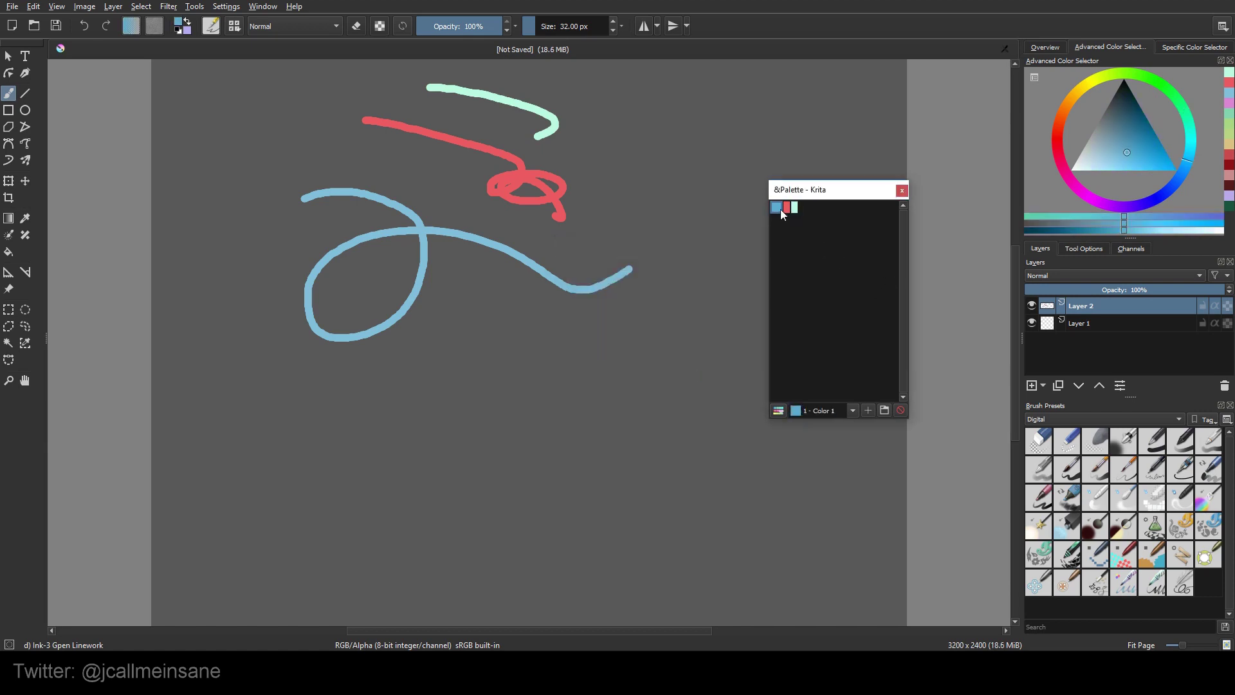
click(794, 207)
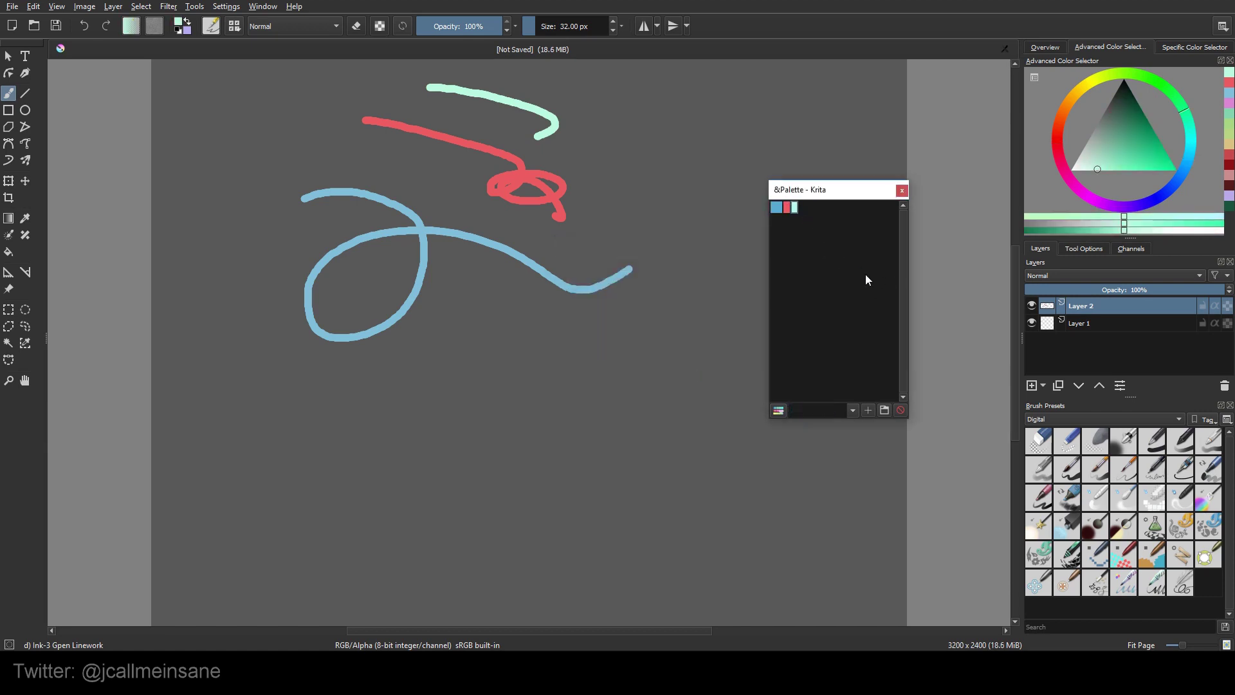
- Preview Swatch CMYK, reload TutorialColorPalette, take blue Color 1, and lower the palette window
click(778, 410)
click(801, 449)
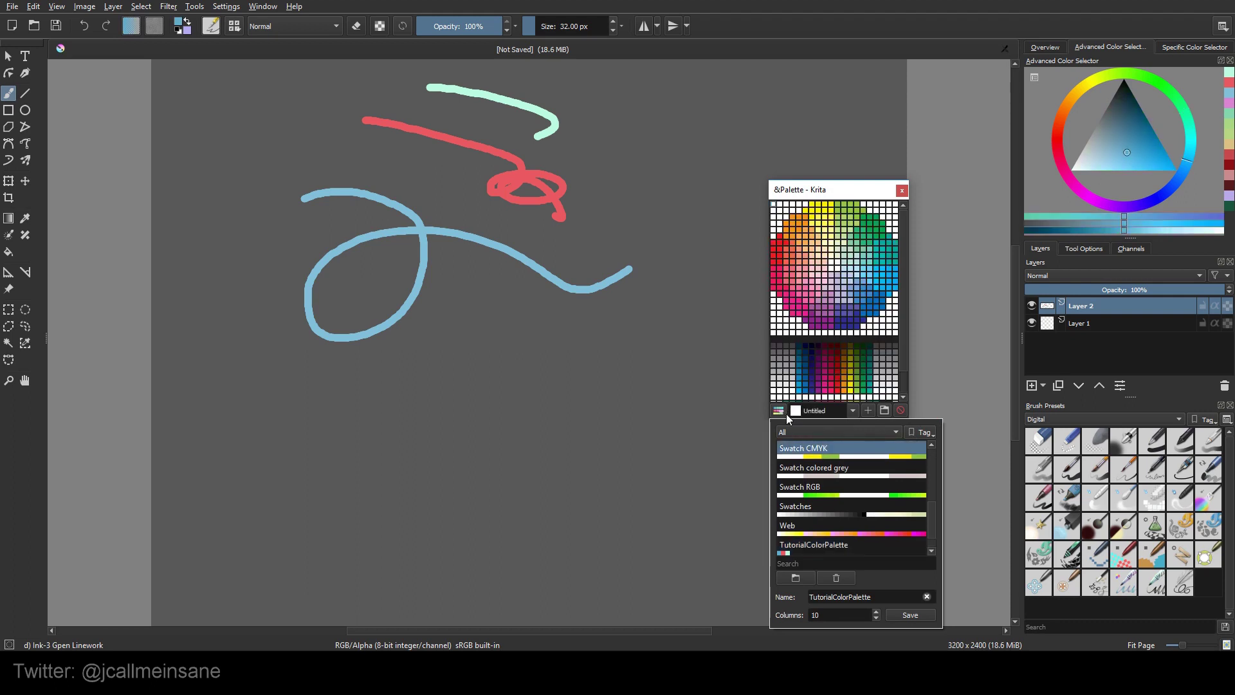
click(824, 551)
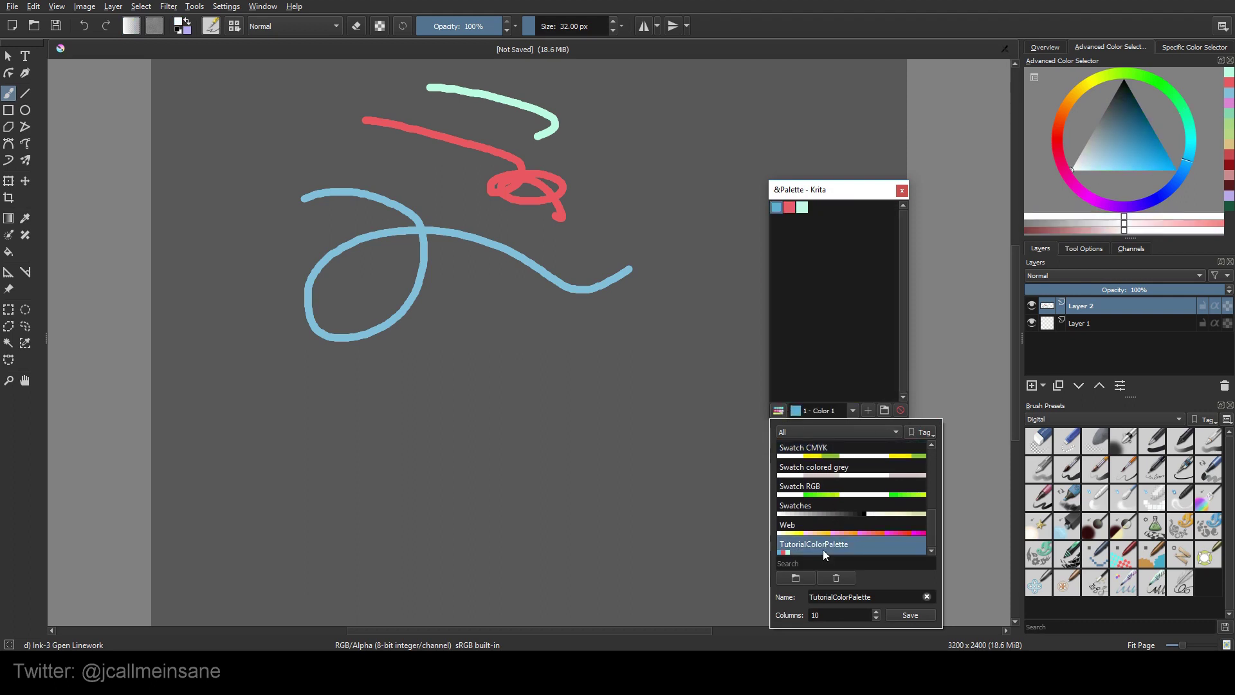
click(863, 292)
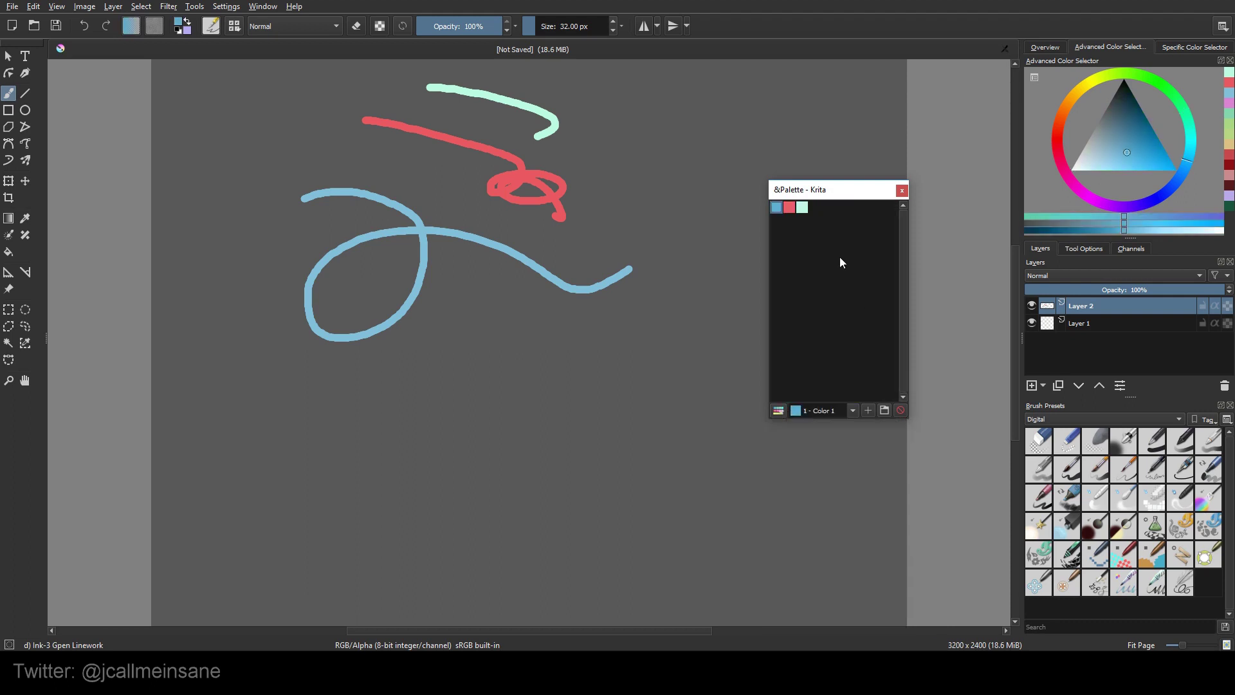
drag(826, 191, 823, 241)
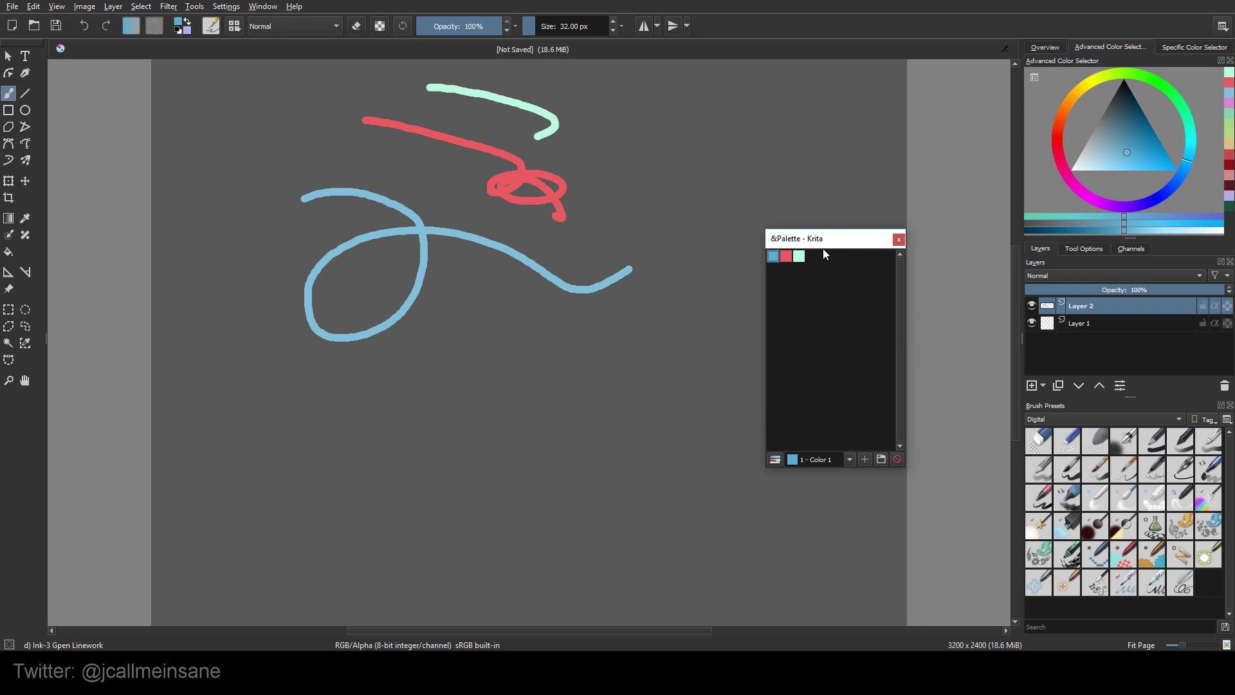
- Create a new swatch group named RedGroup in the palette
click(882, 459)
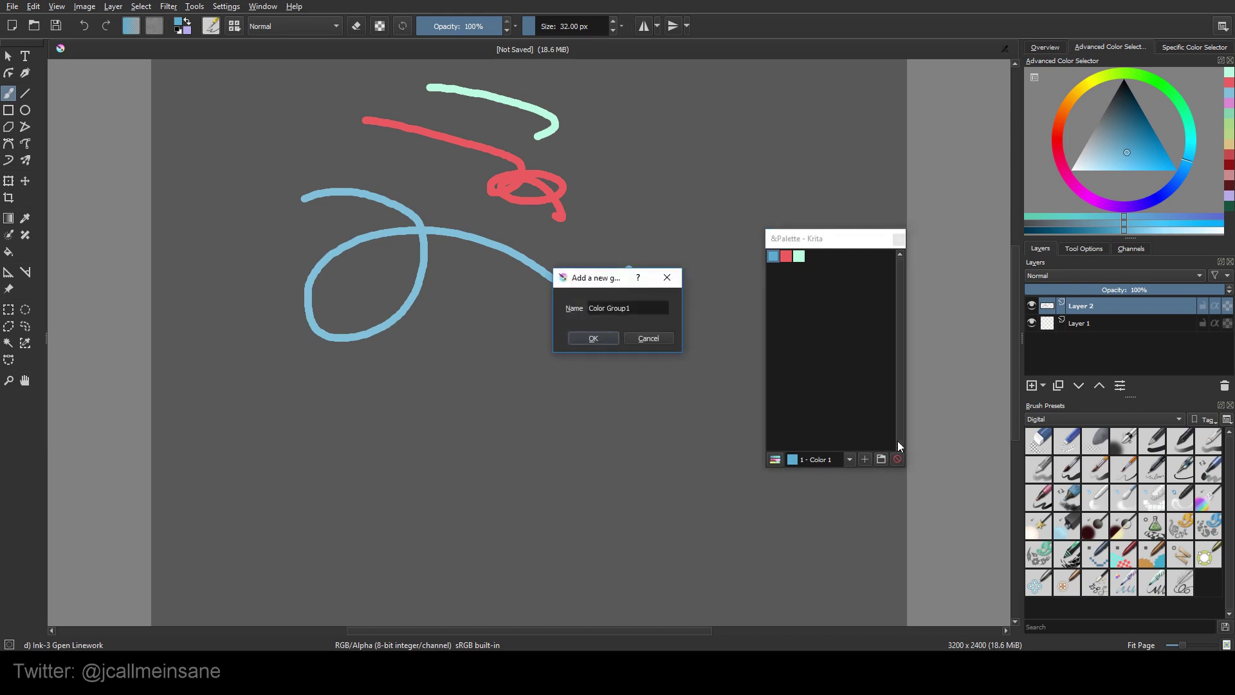
key(Tab)
text(RedGroup)
key(Return)
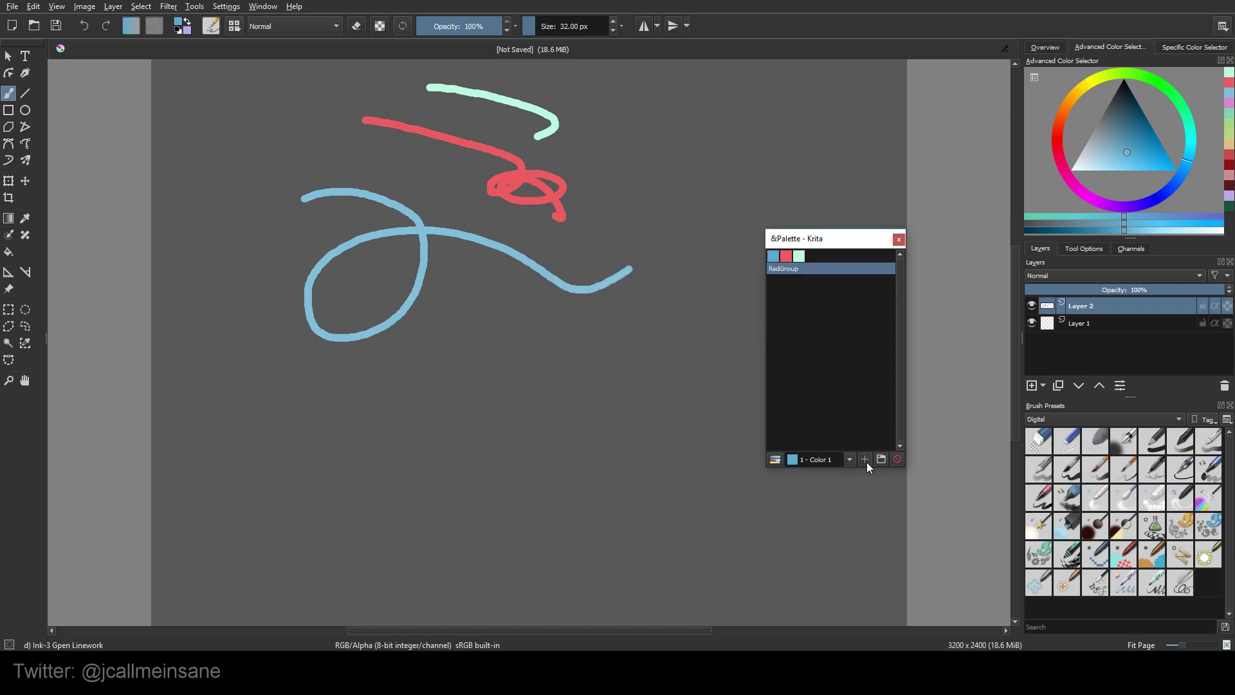
- Pick full bright red on the colour selector and add it to RedGroup
drag(1067, 168, 1069, 136)
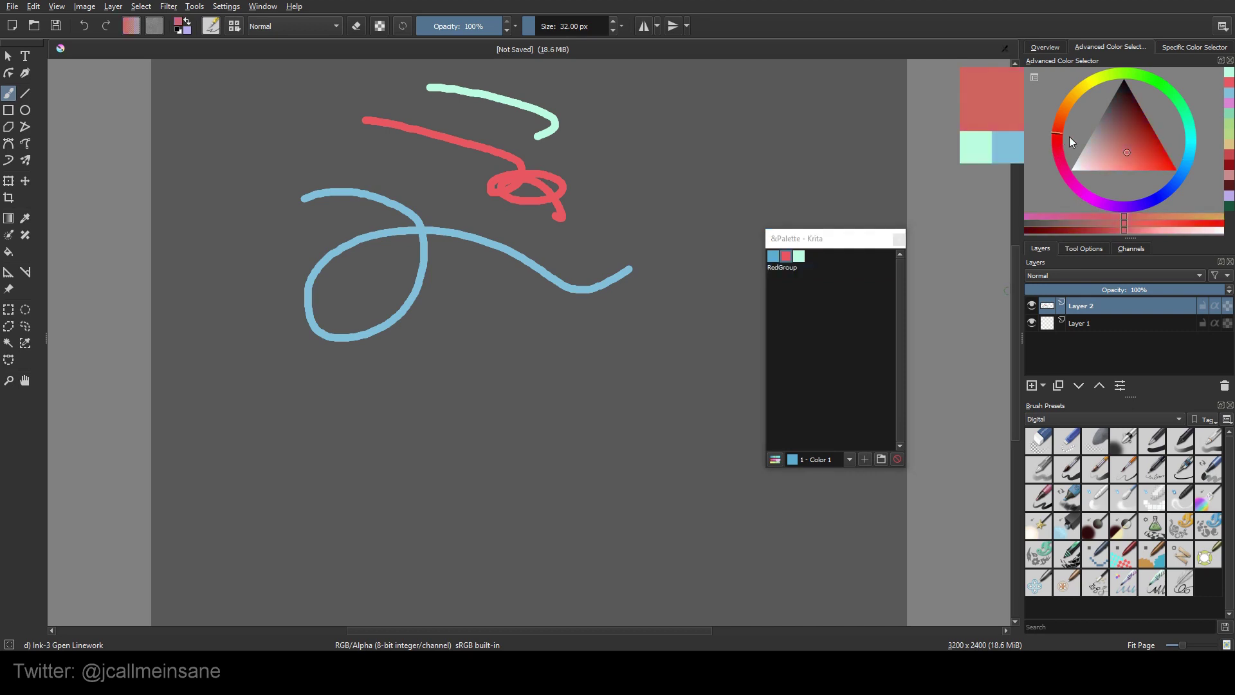
click(1177, 171)
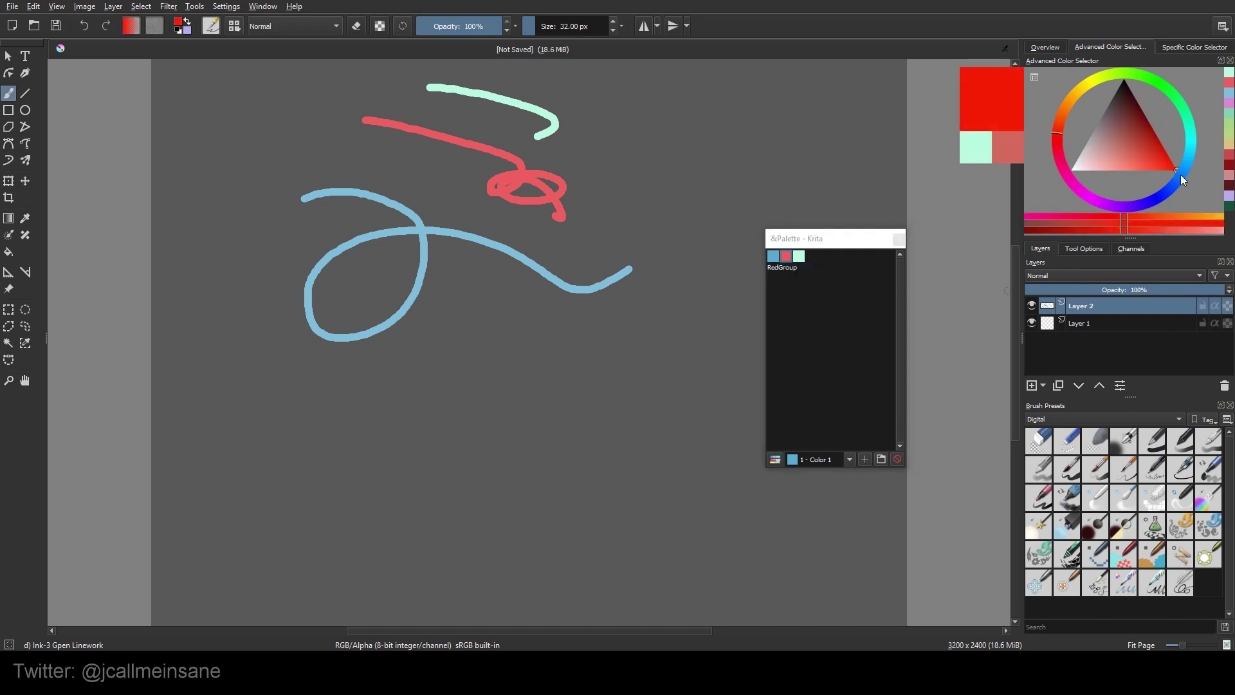
click(865, 458)
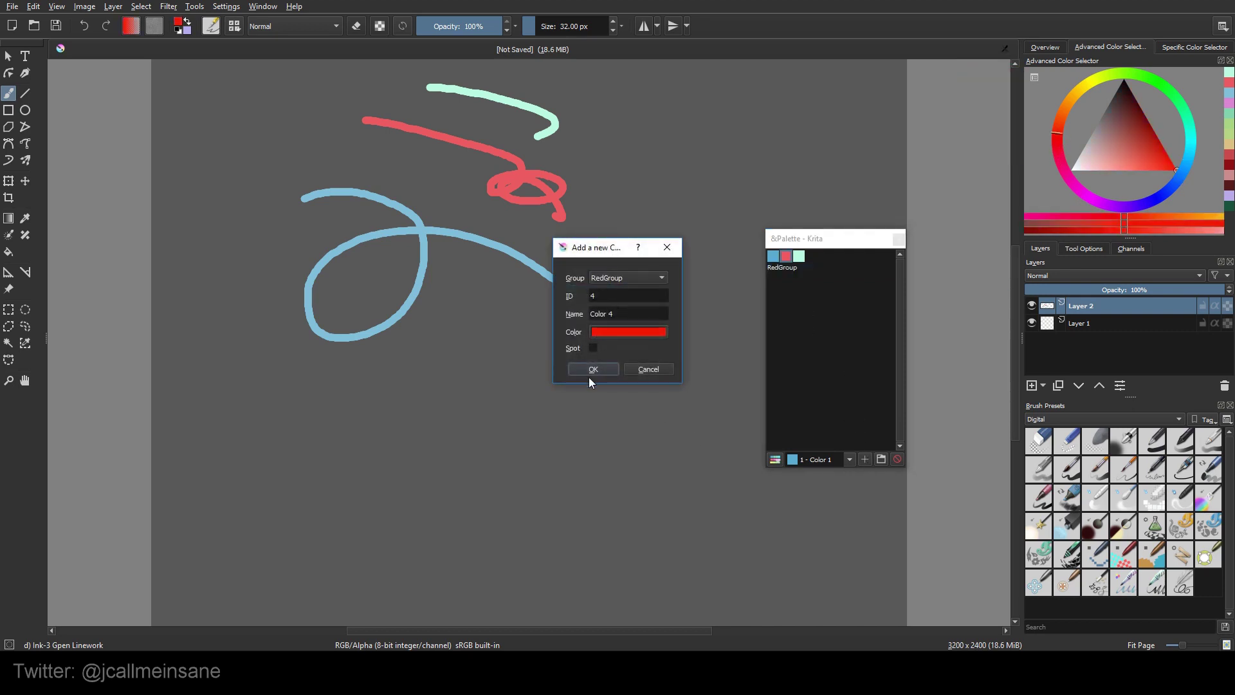
click(602, 368)
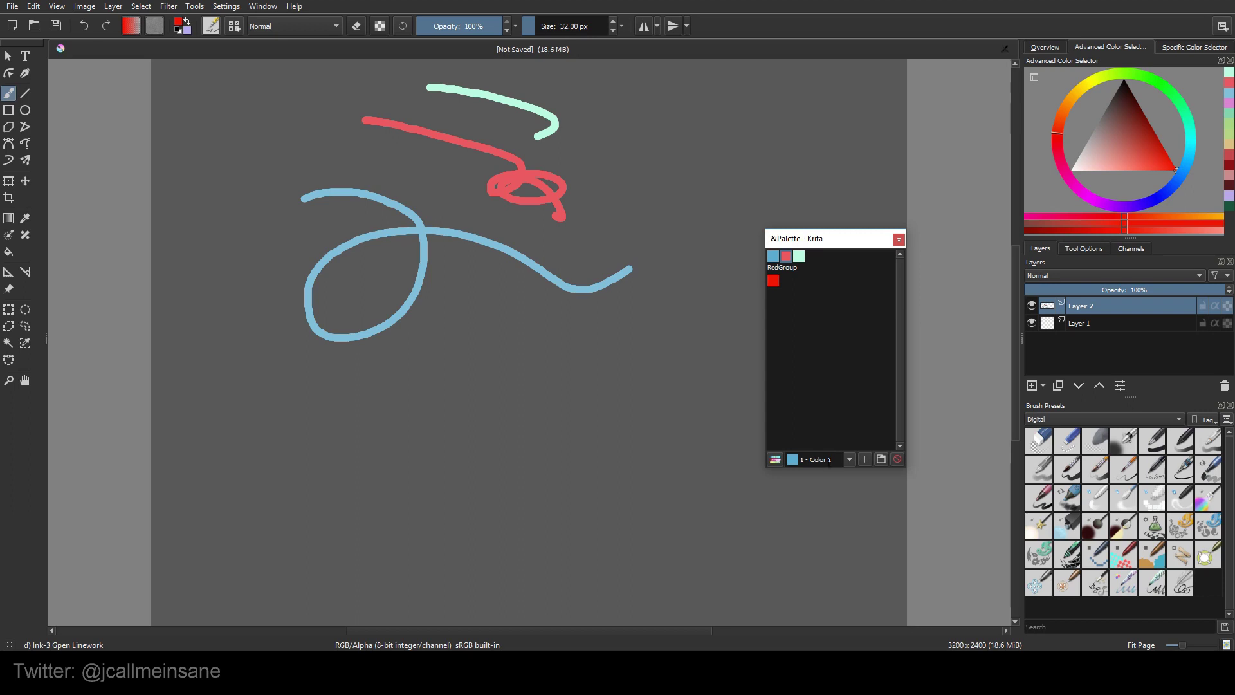
- Delete the mint swatch, take the blue swatch, and reopen the palette list
click(799, 257)
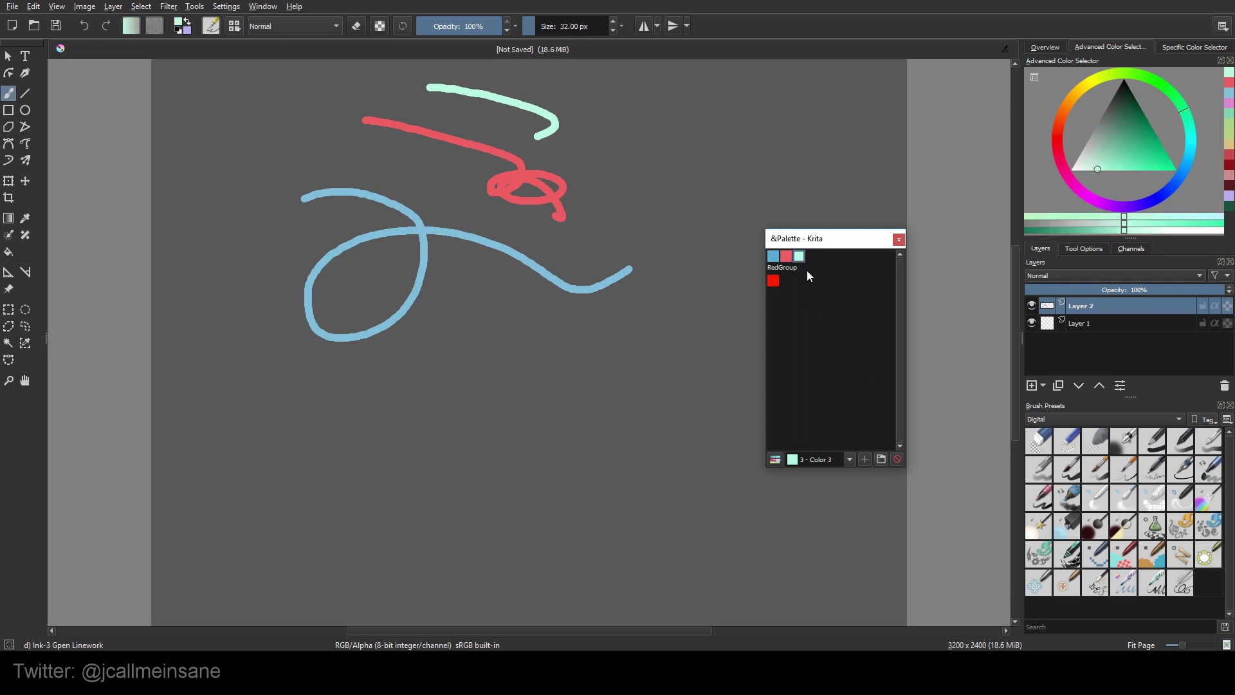
click(897, 461)
click(775, 459)
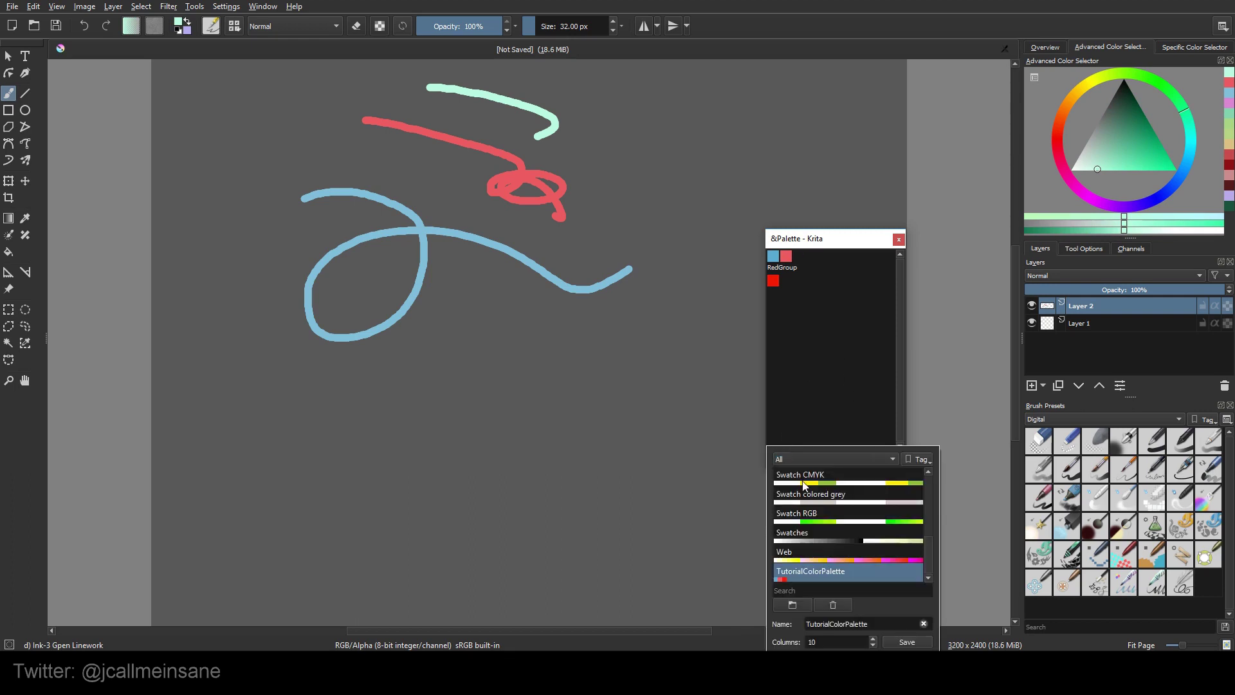
click(819, 338)
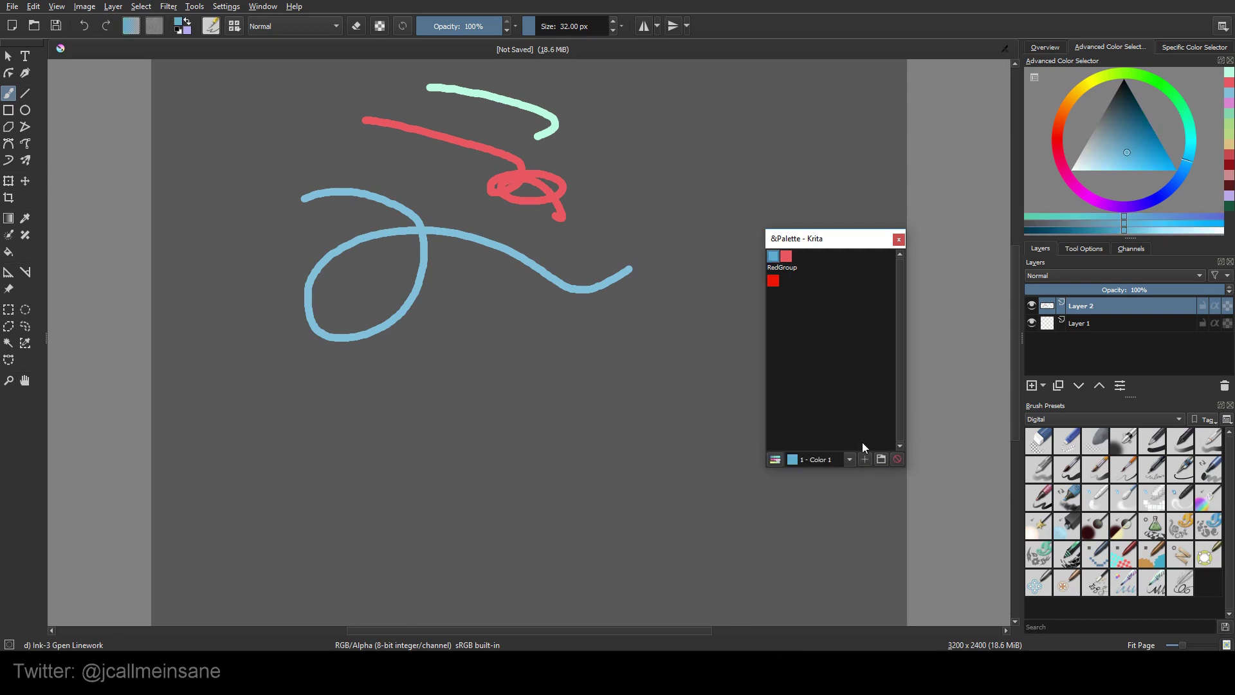
click(775, 459)
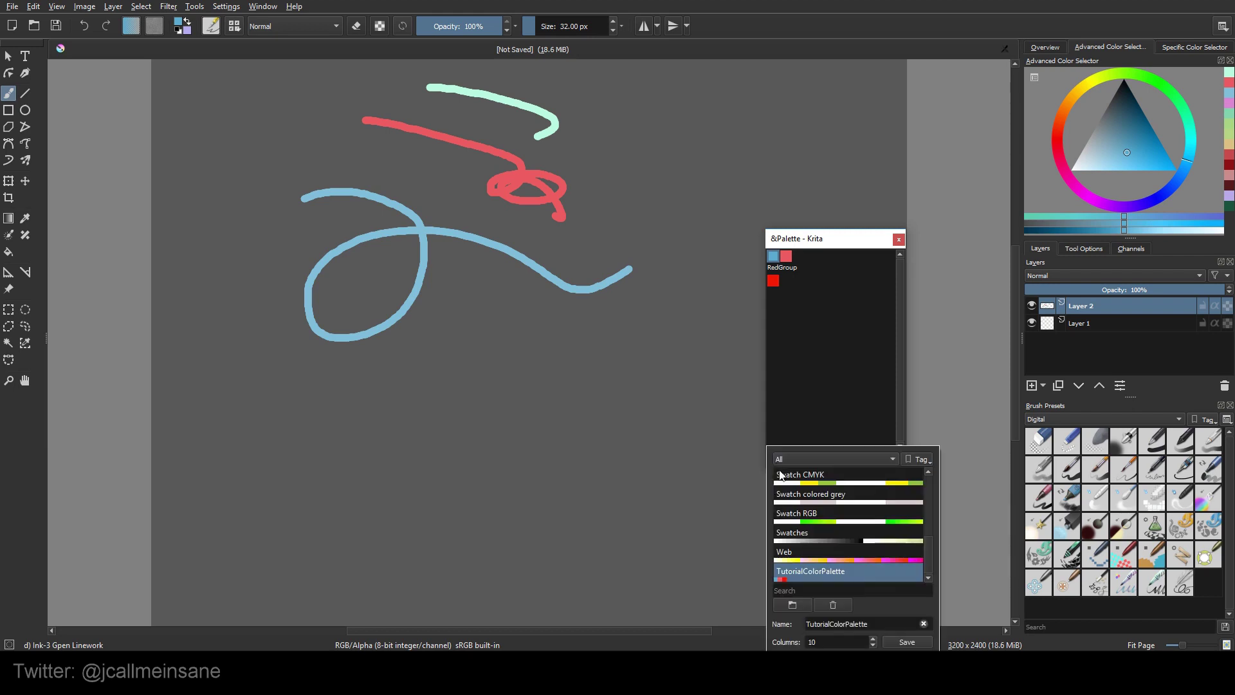
- Cancel a palette import, then delete TutorialColorPalette from the palette chooser
click(793, 603)
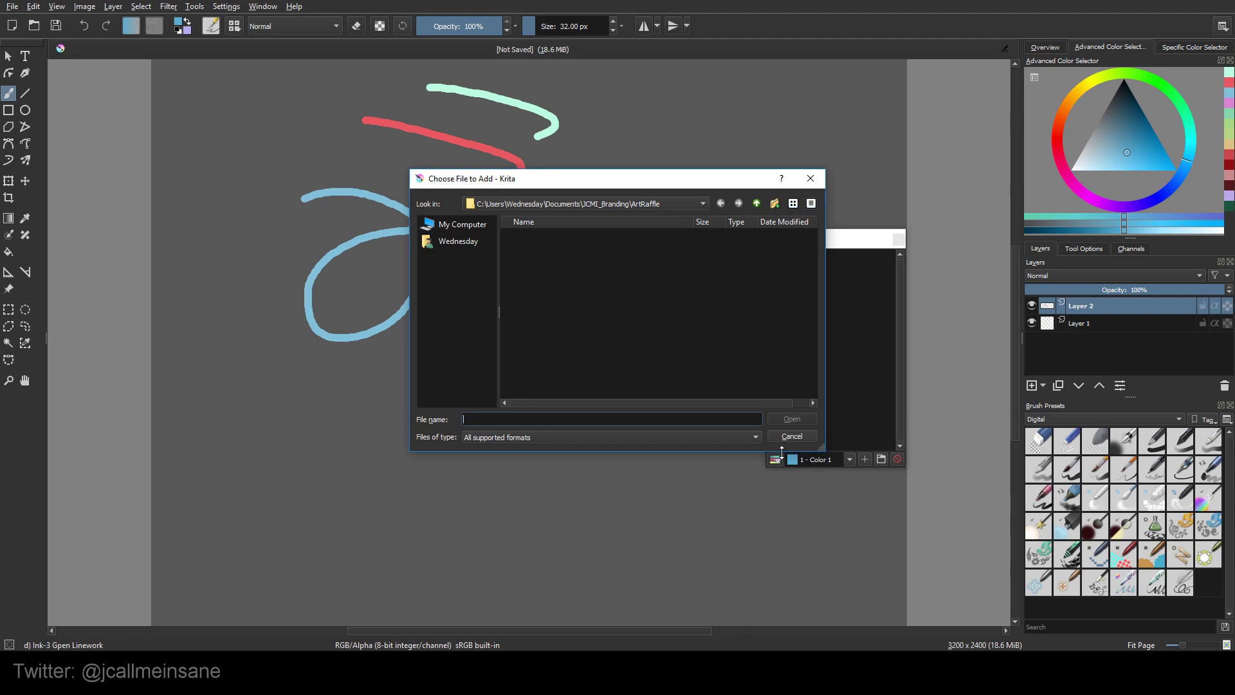
click(791, 437)
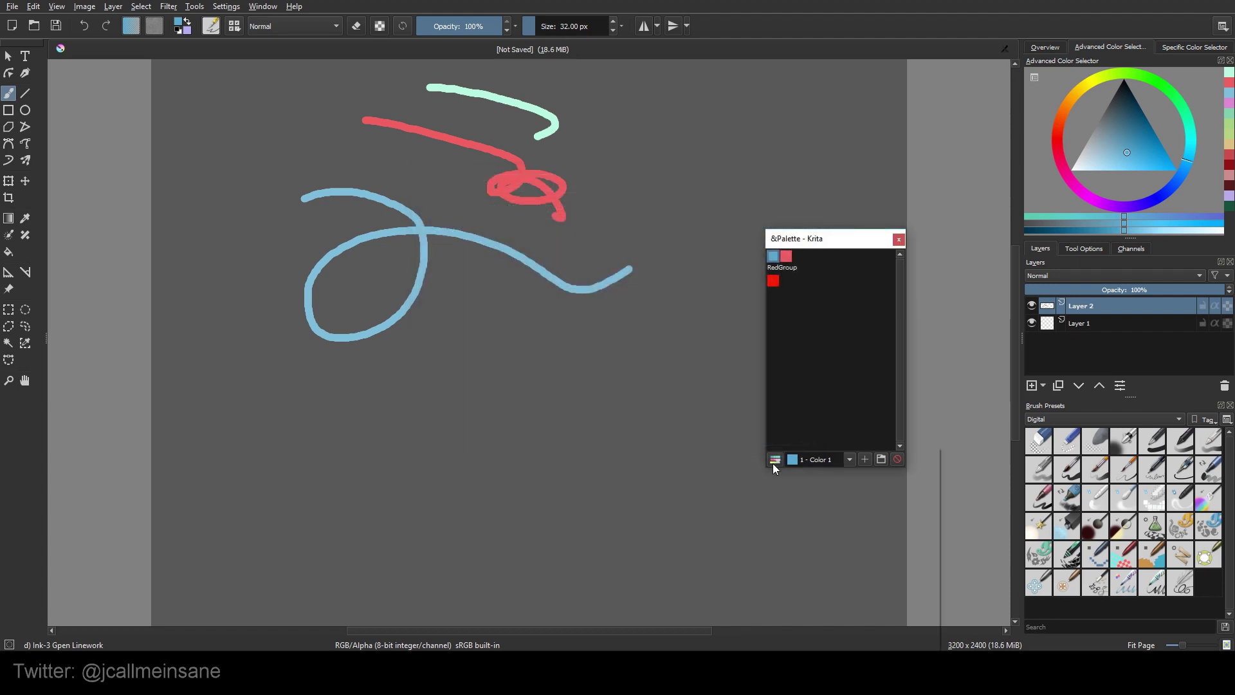
click(775, 459)
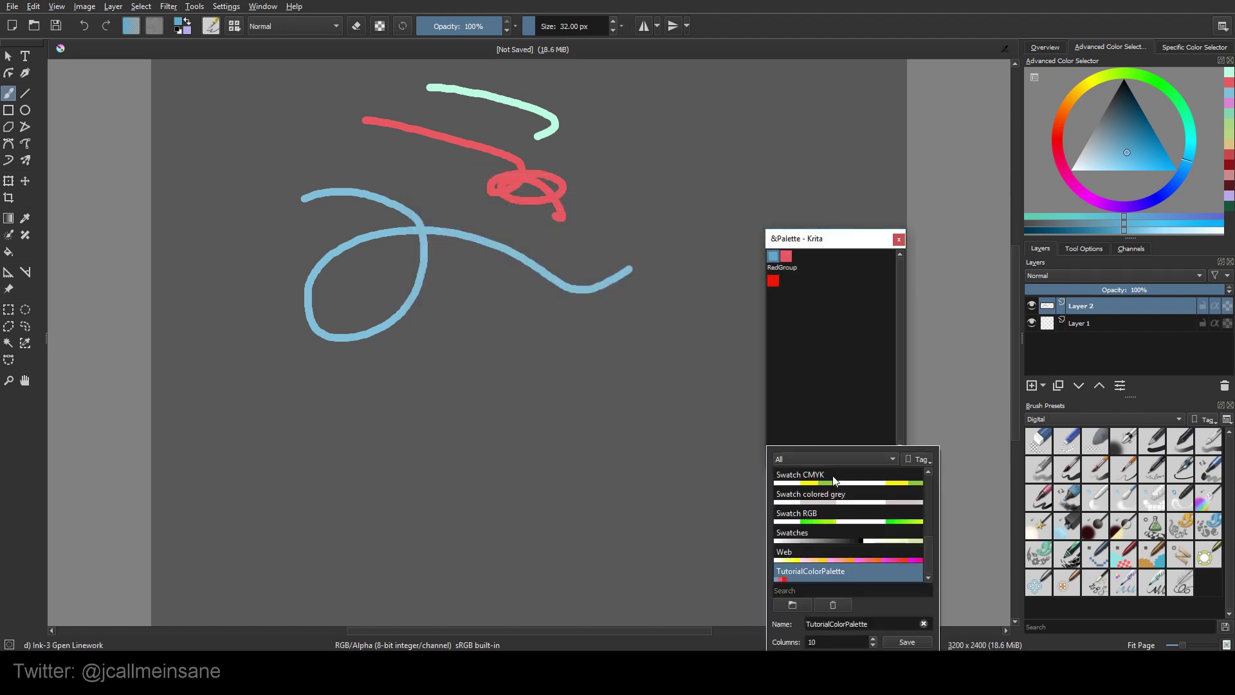
click(840, 604)
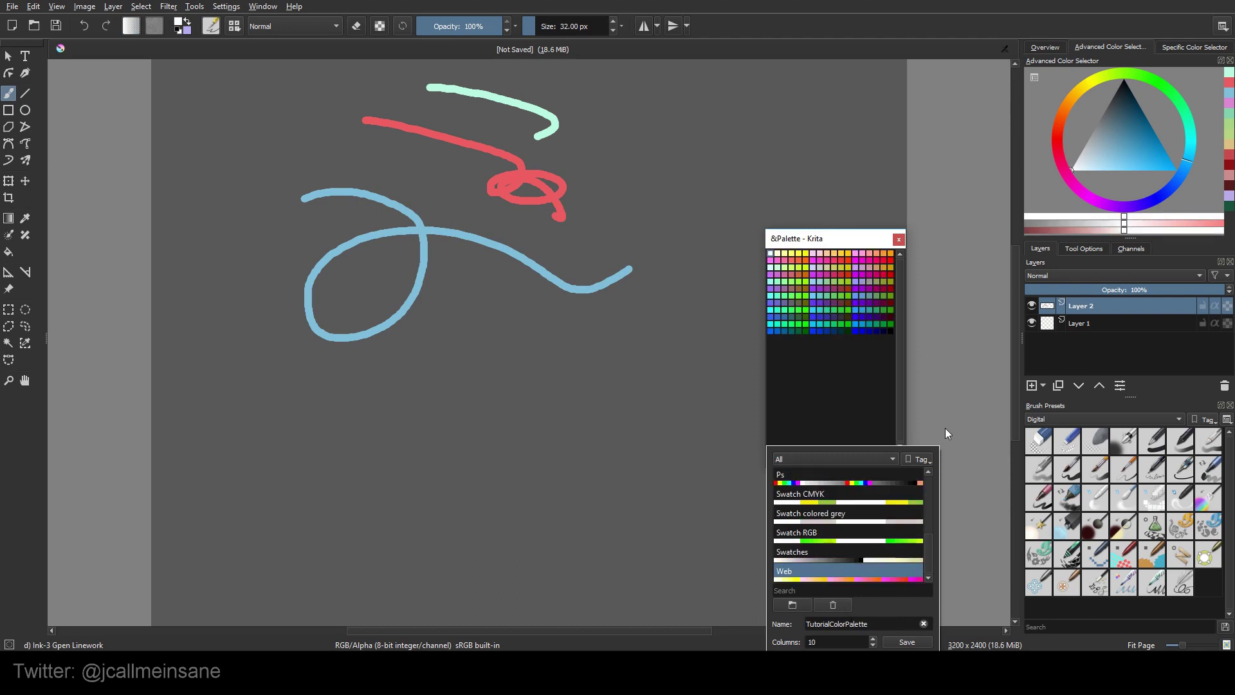
- Close the palette list and pick a muted blue in the Advanced Color Selector
click(868, 415)
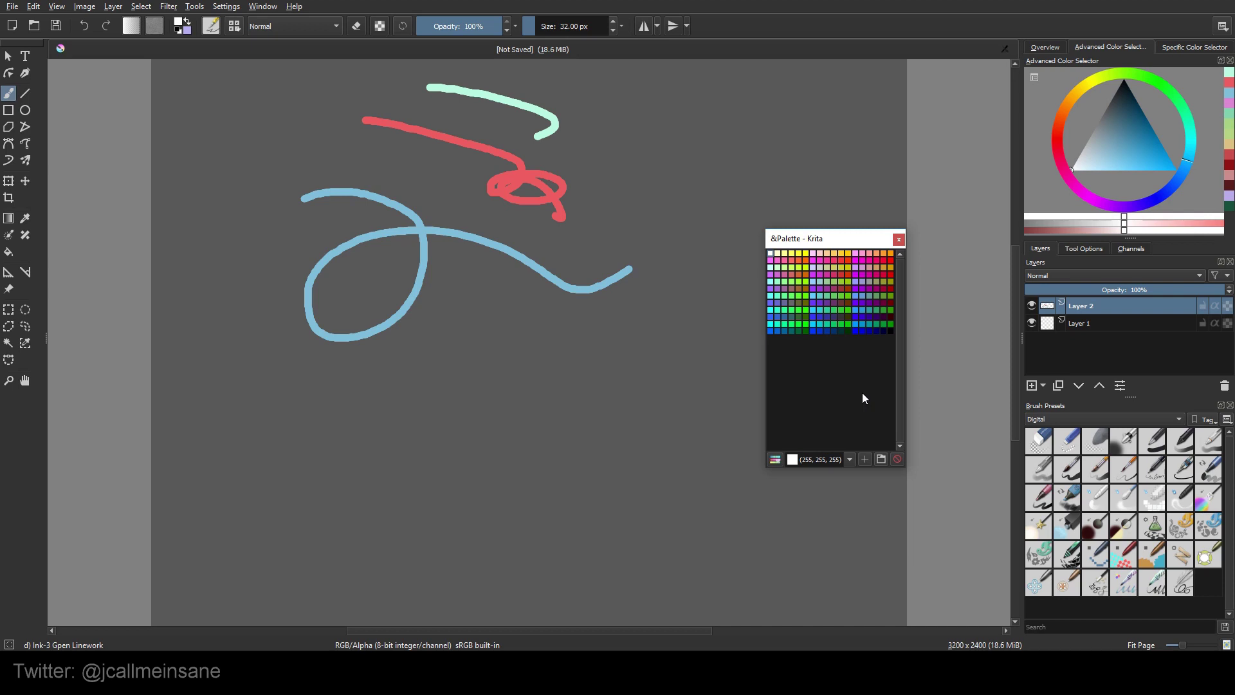
click(1131, 131)
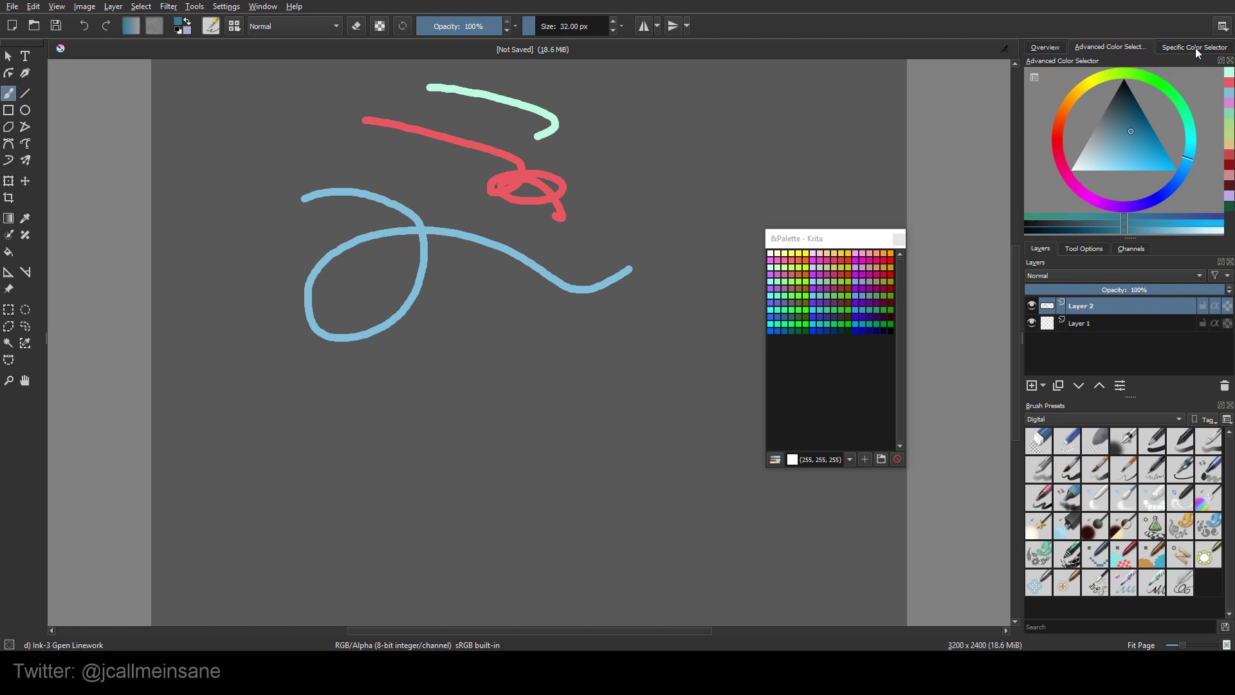
- Display the muted blue in the Specific Color Selector as RGB 56, 124, 148 and hex #387c94
click(1195, 48)
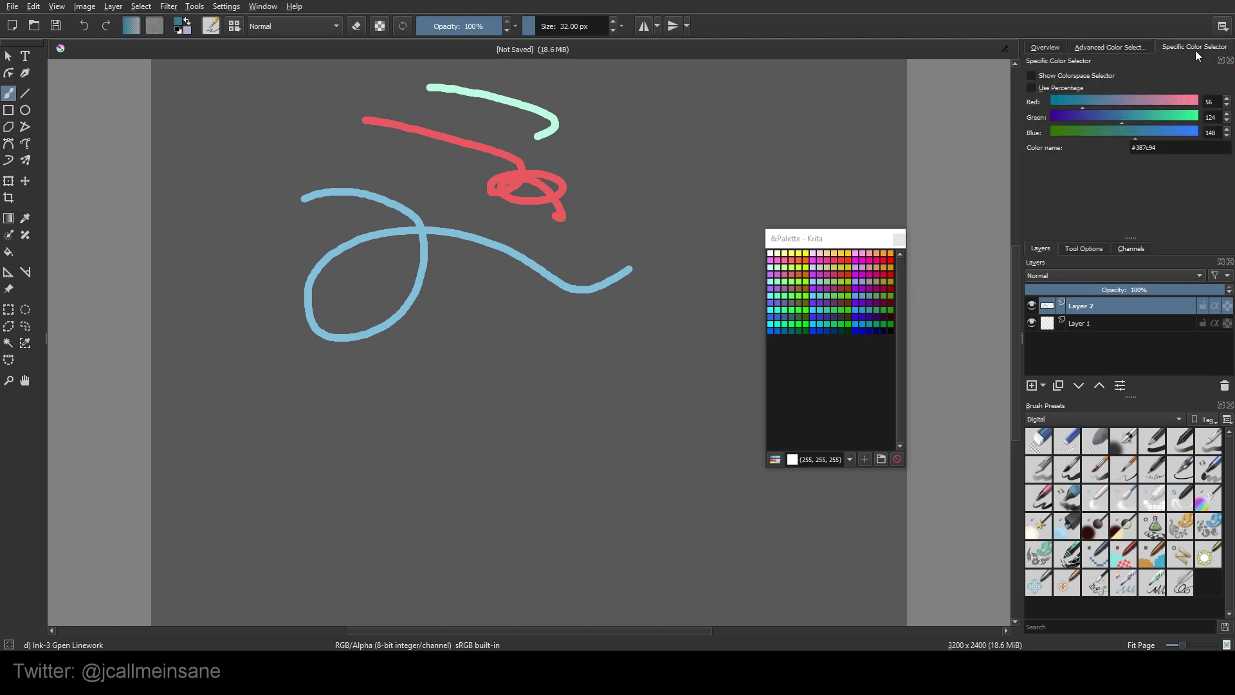
double_click(1210, 132)
key(Tab)
click(1170, 151)
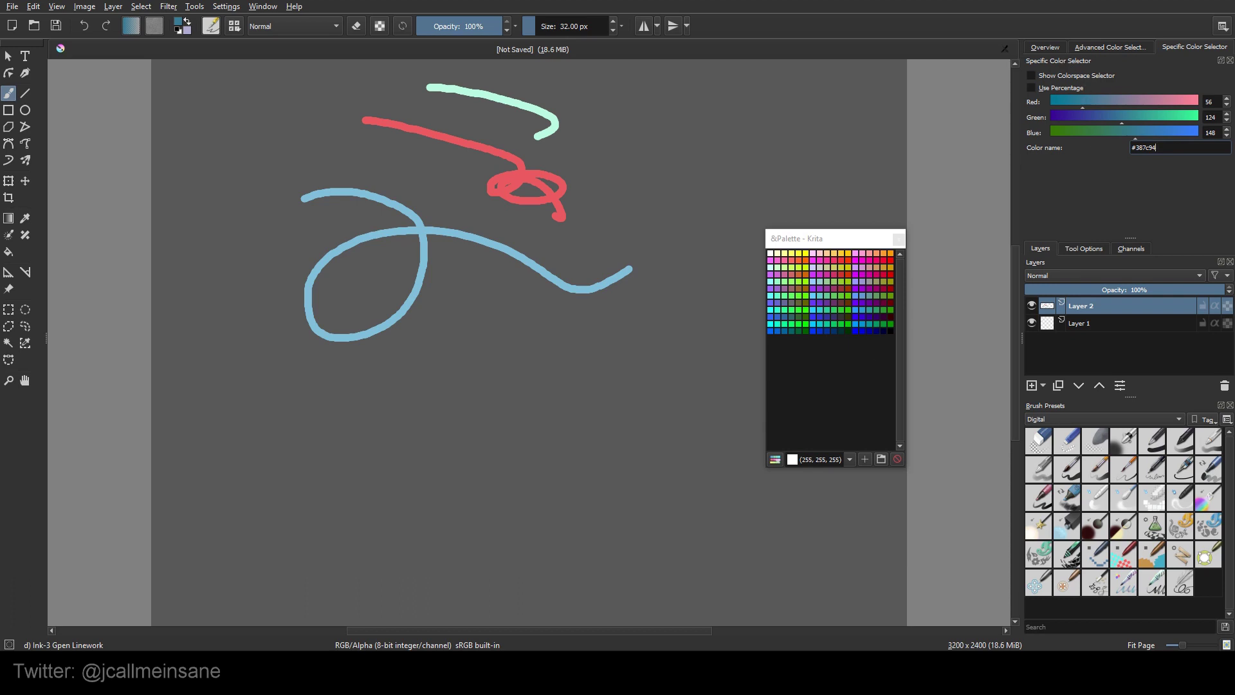